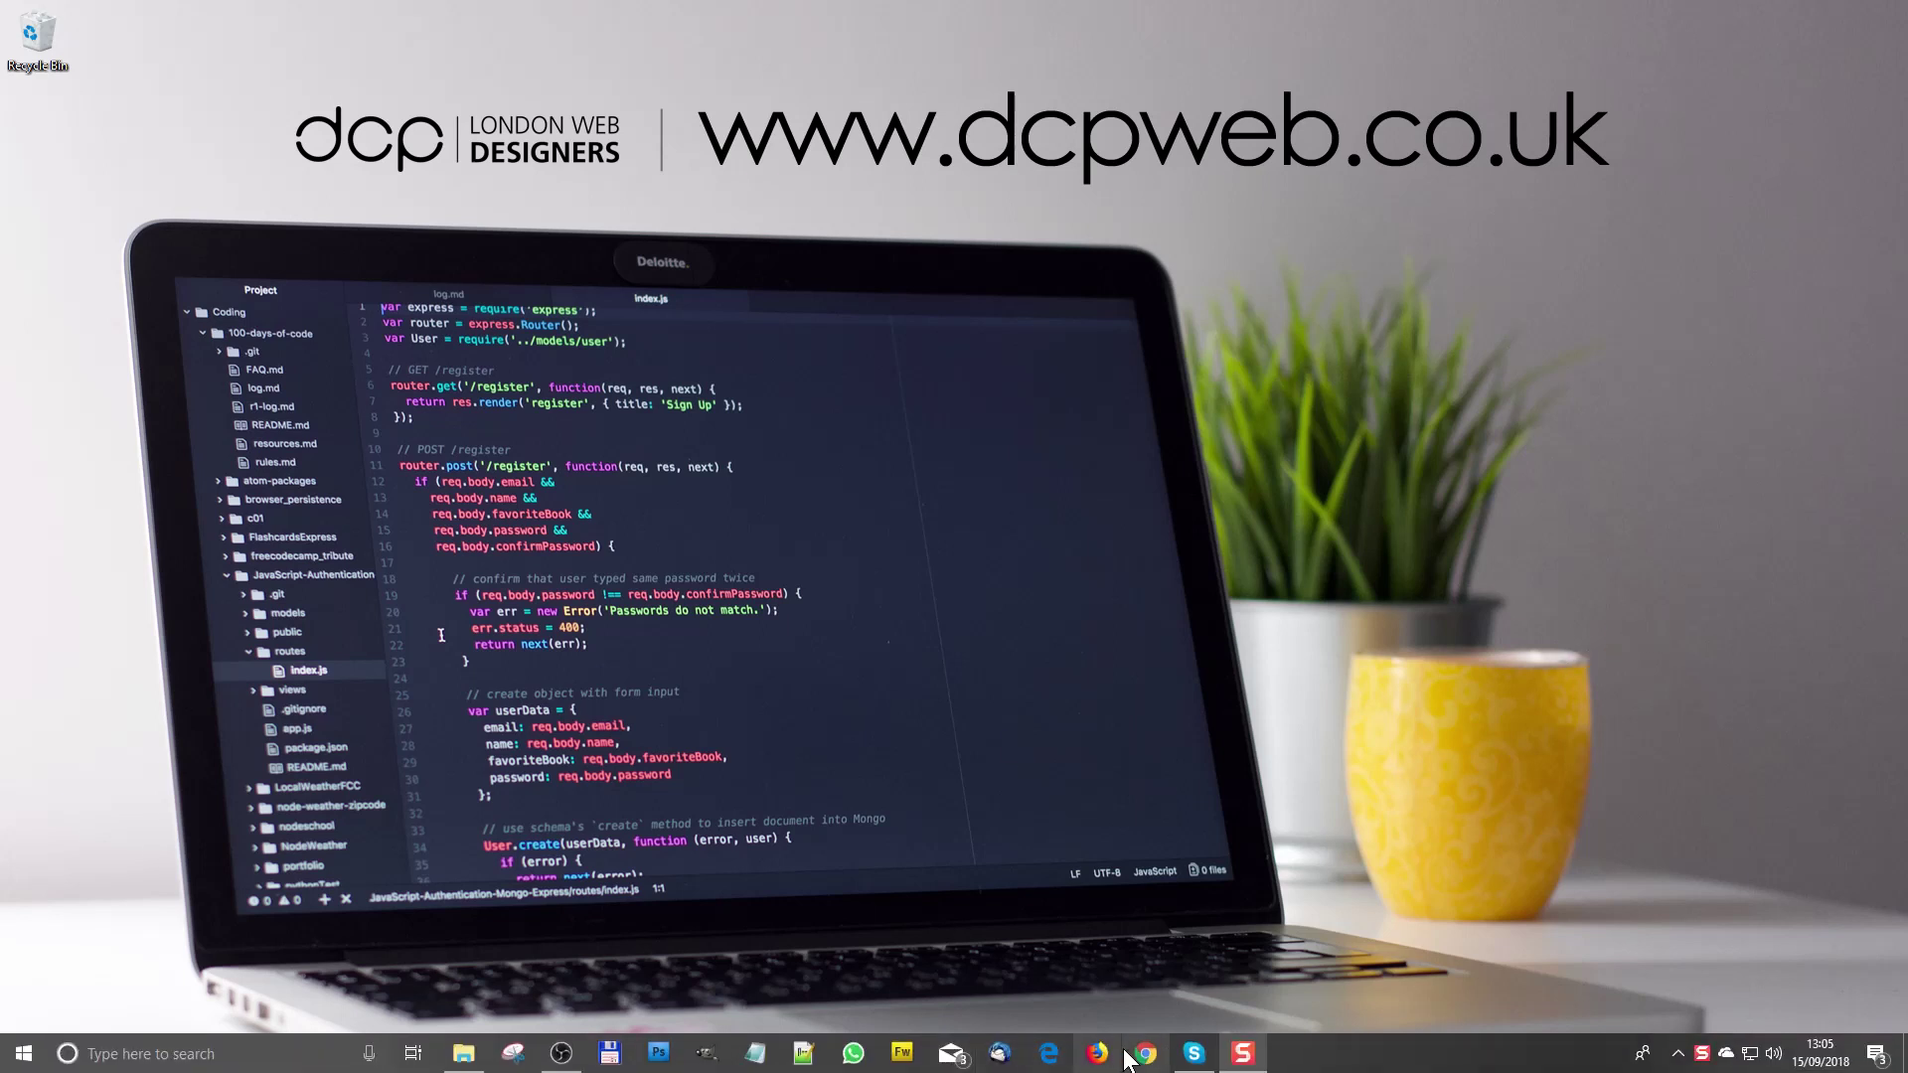
# Launch OBS Studio (64bit) from the Start menu tile folder, dismissing the already-running warning.
pyautogui.click(24, 1054)
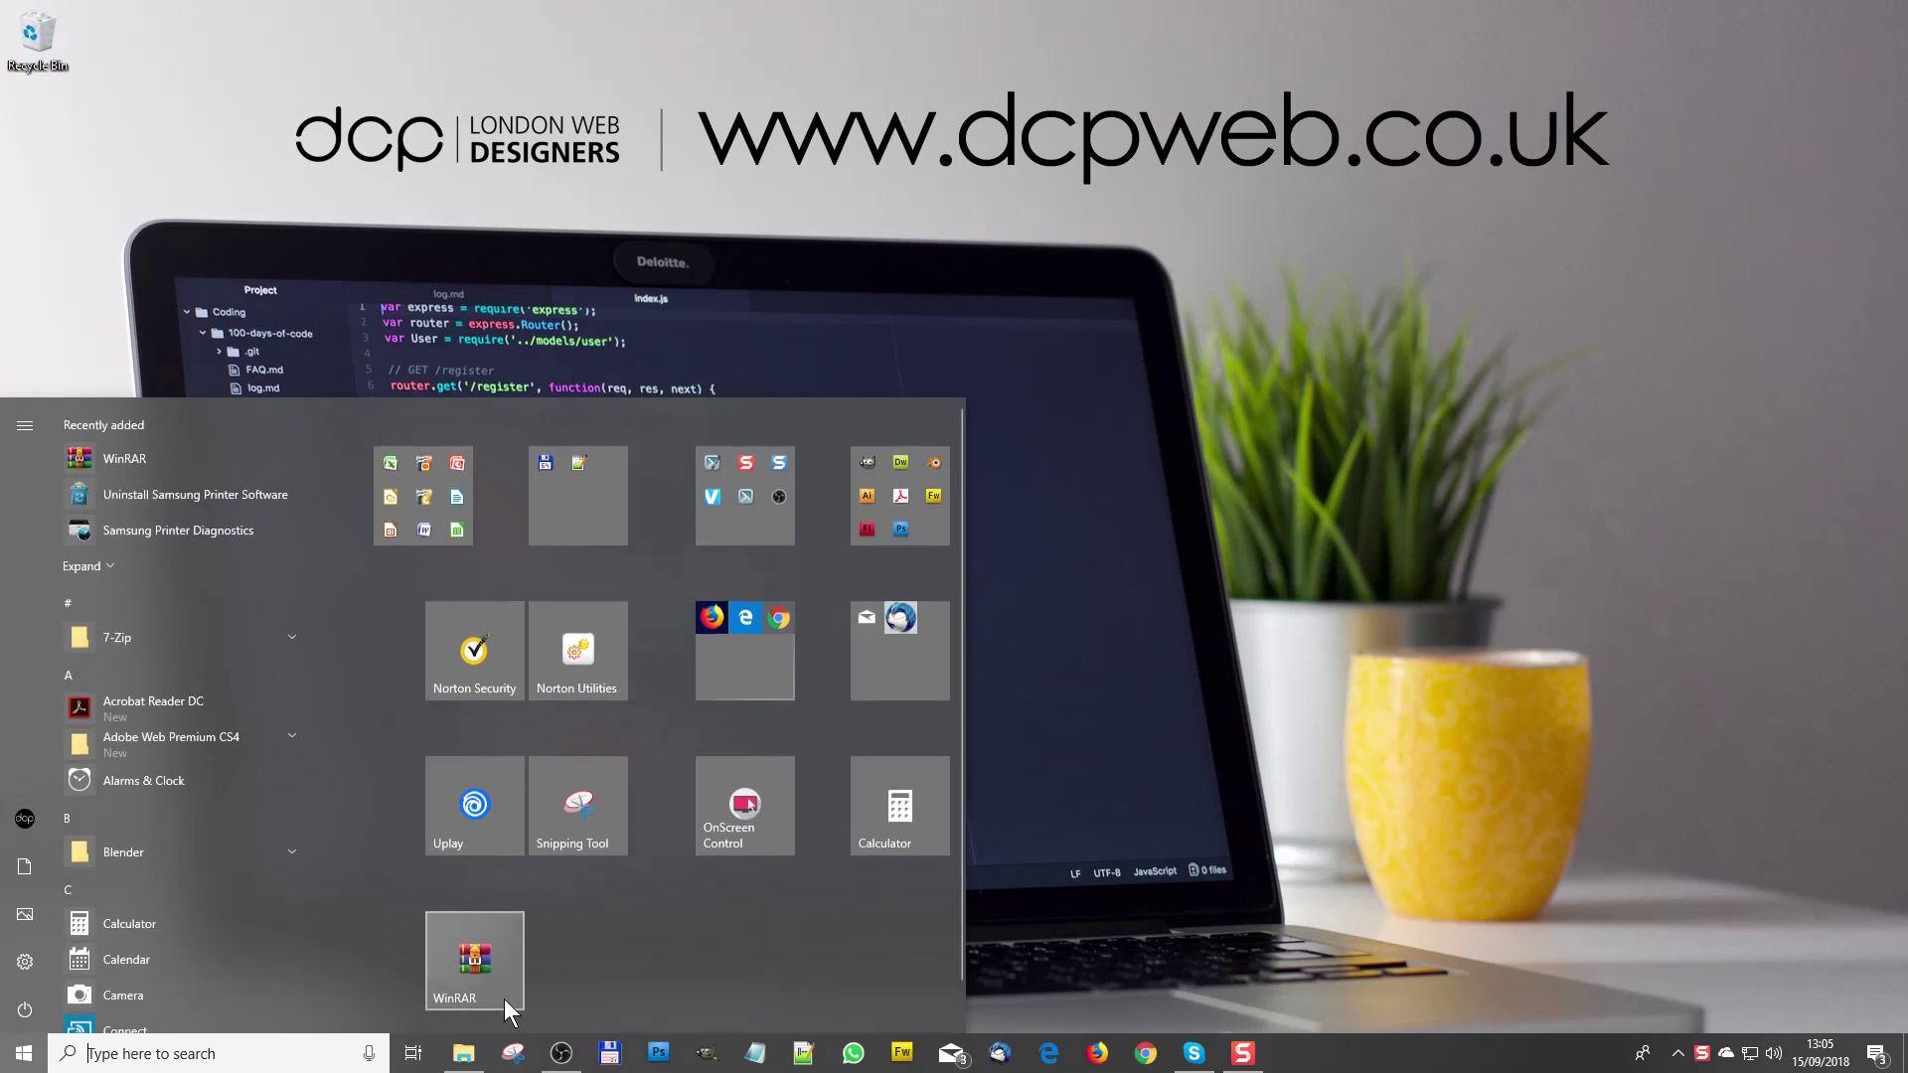
pyautogui.click(744, 520)
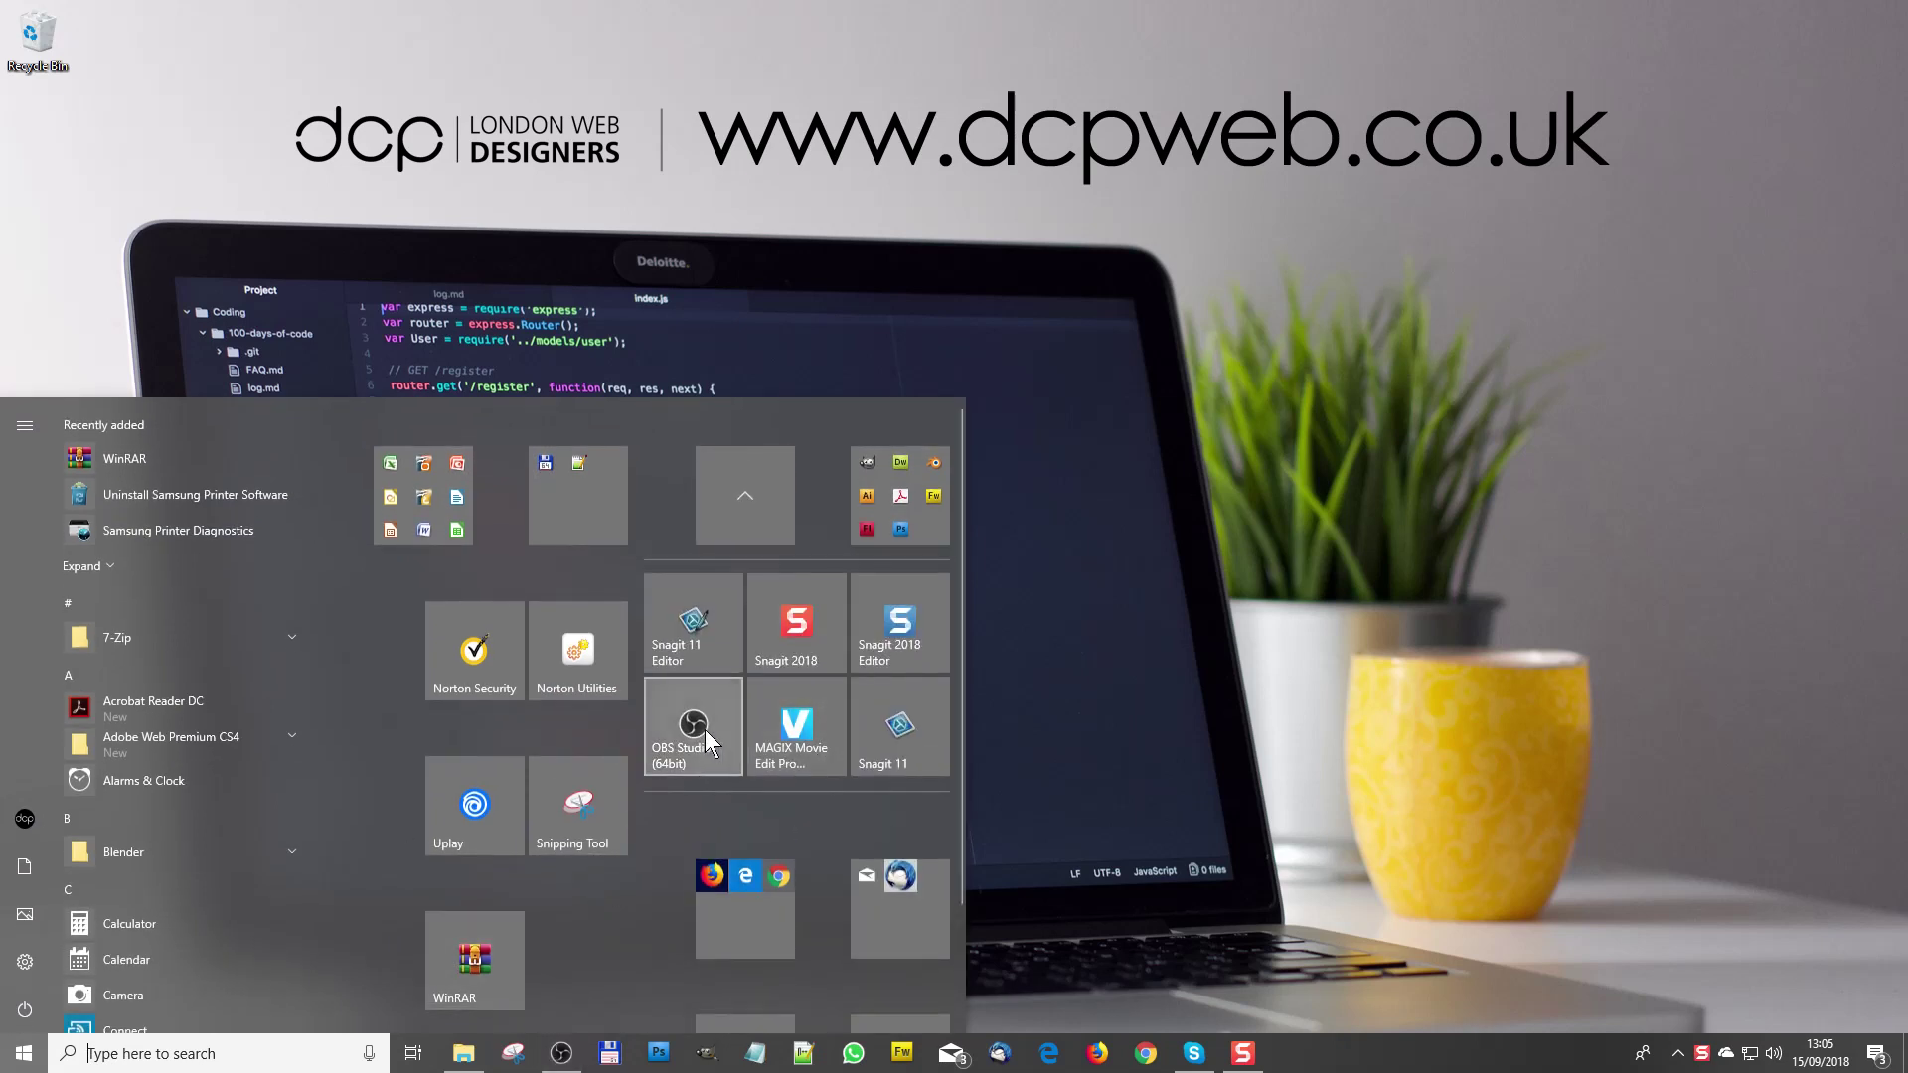
pyautogui.click(779, 701)
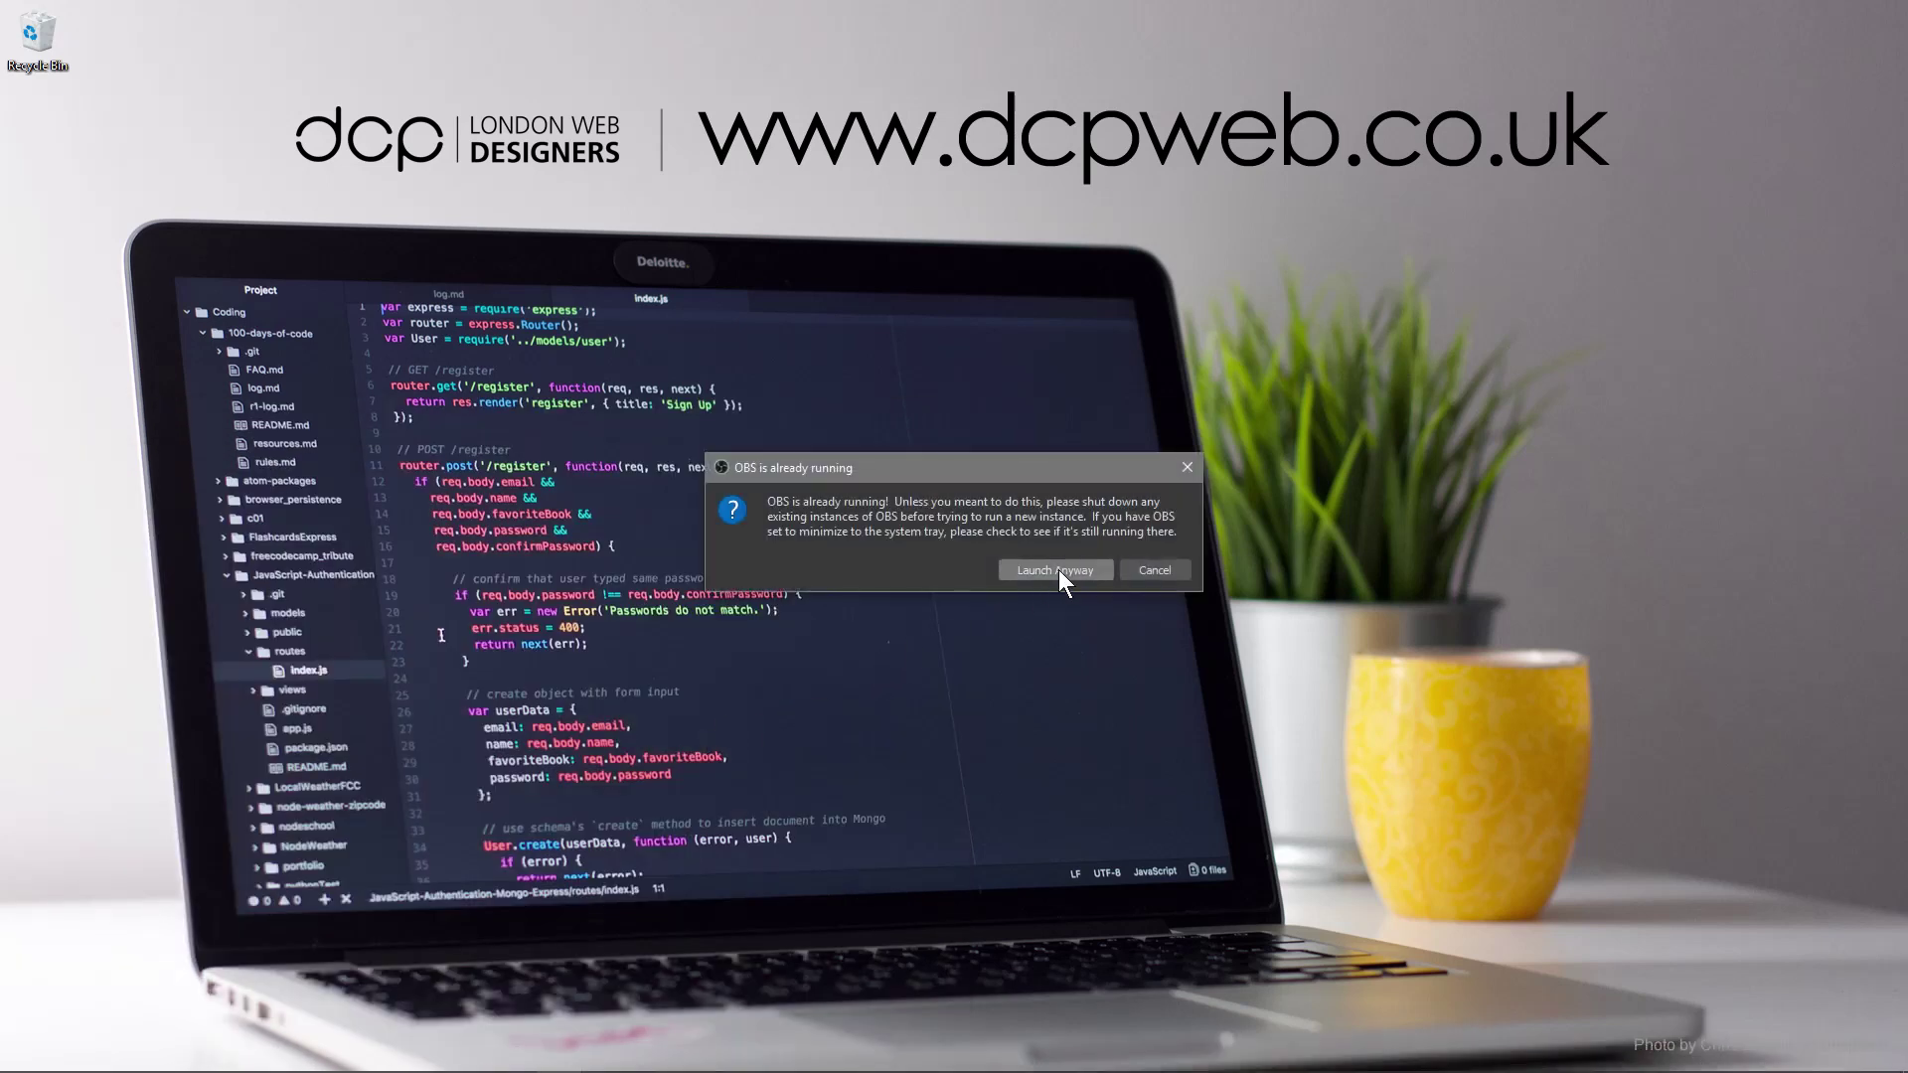
pyautogui.click(1155, 571)
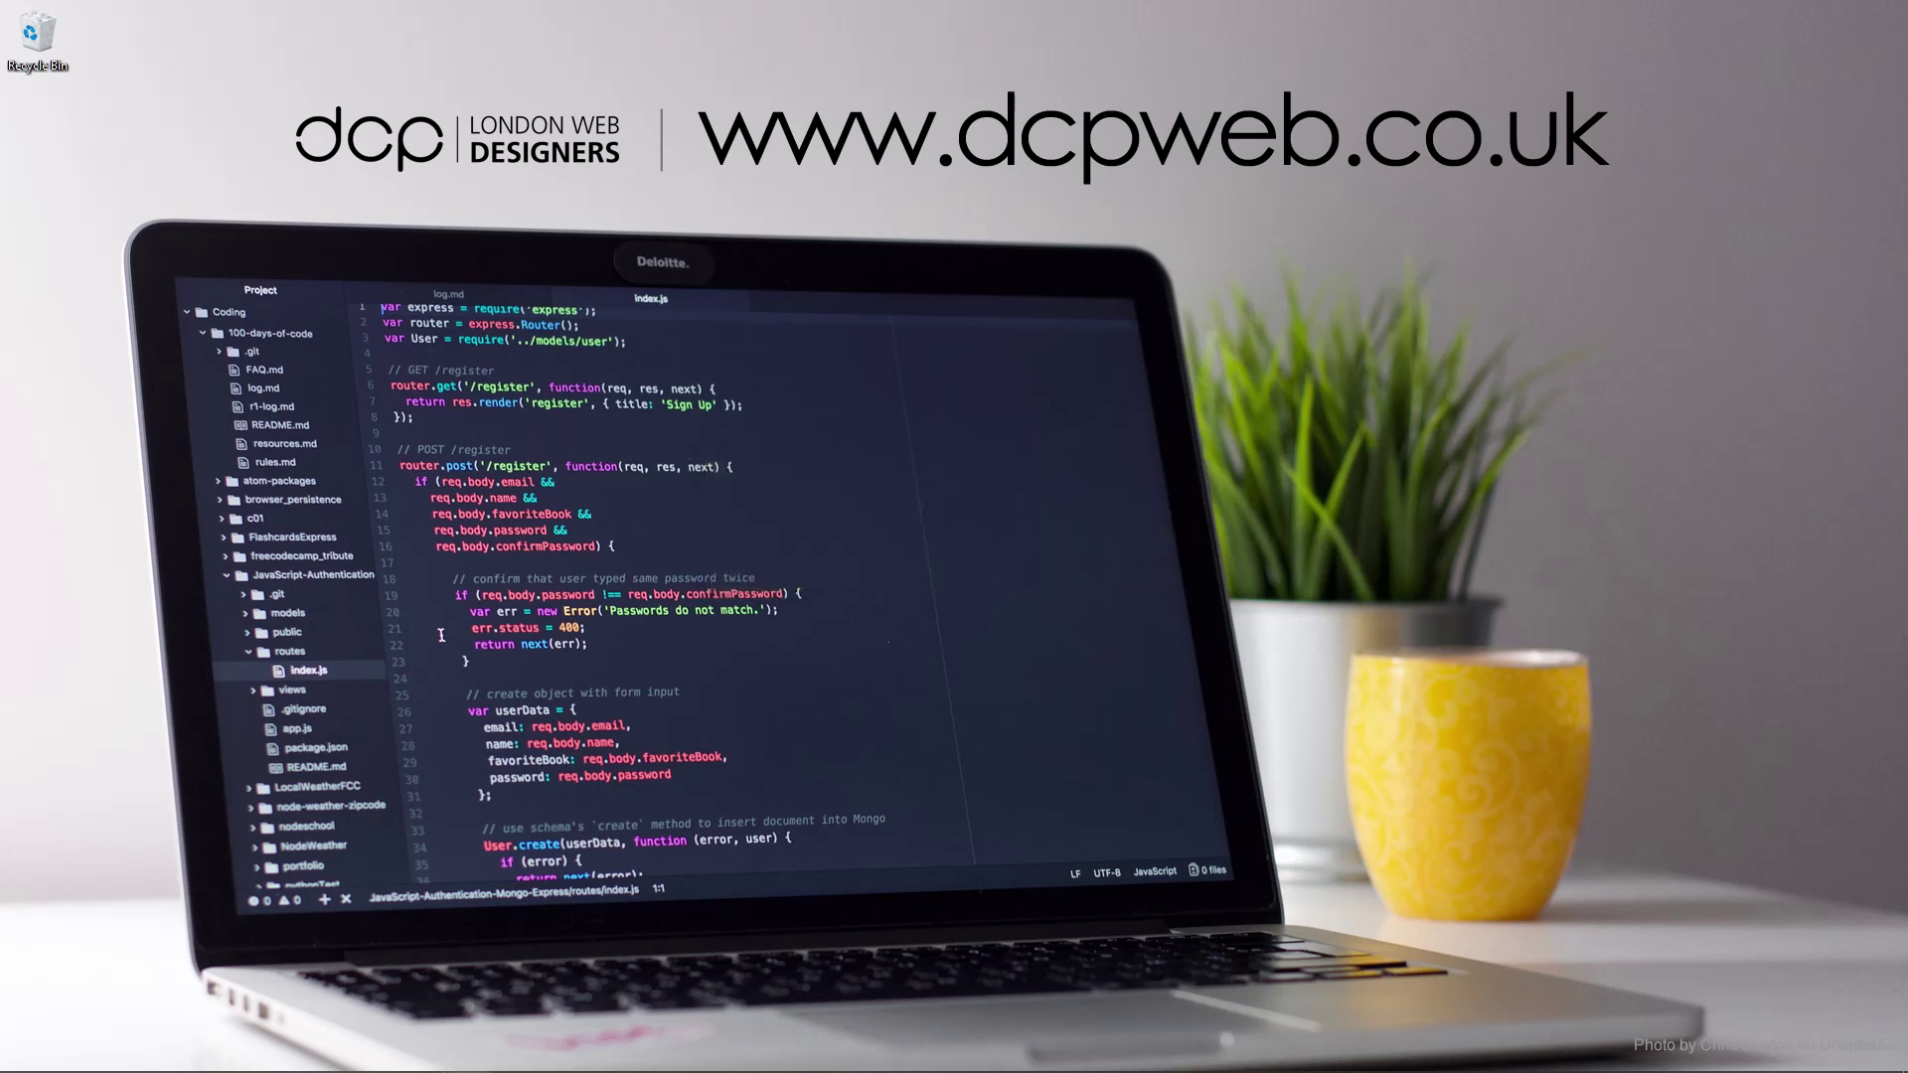
pyautogui.click(561, 1053)
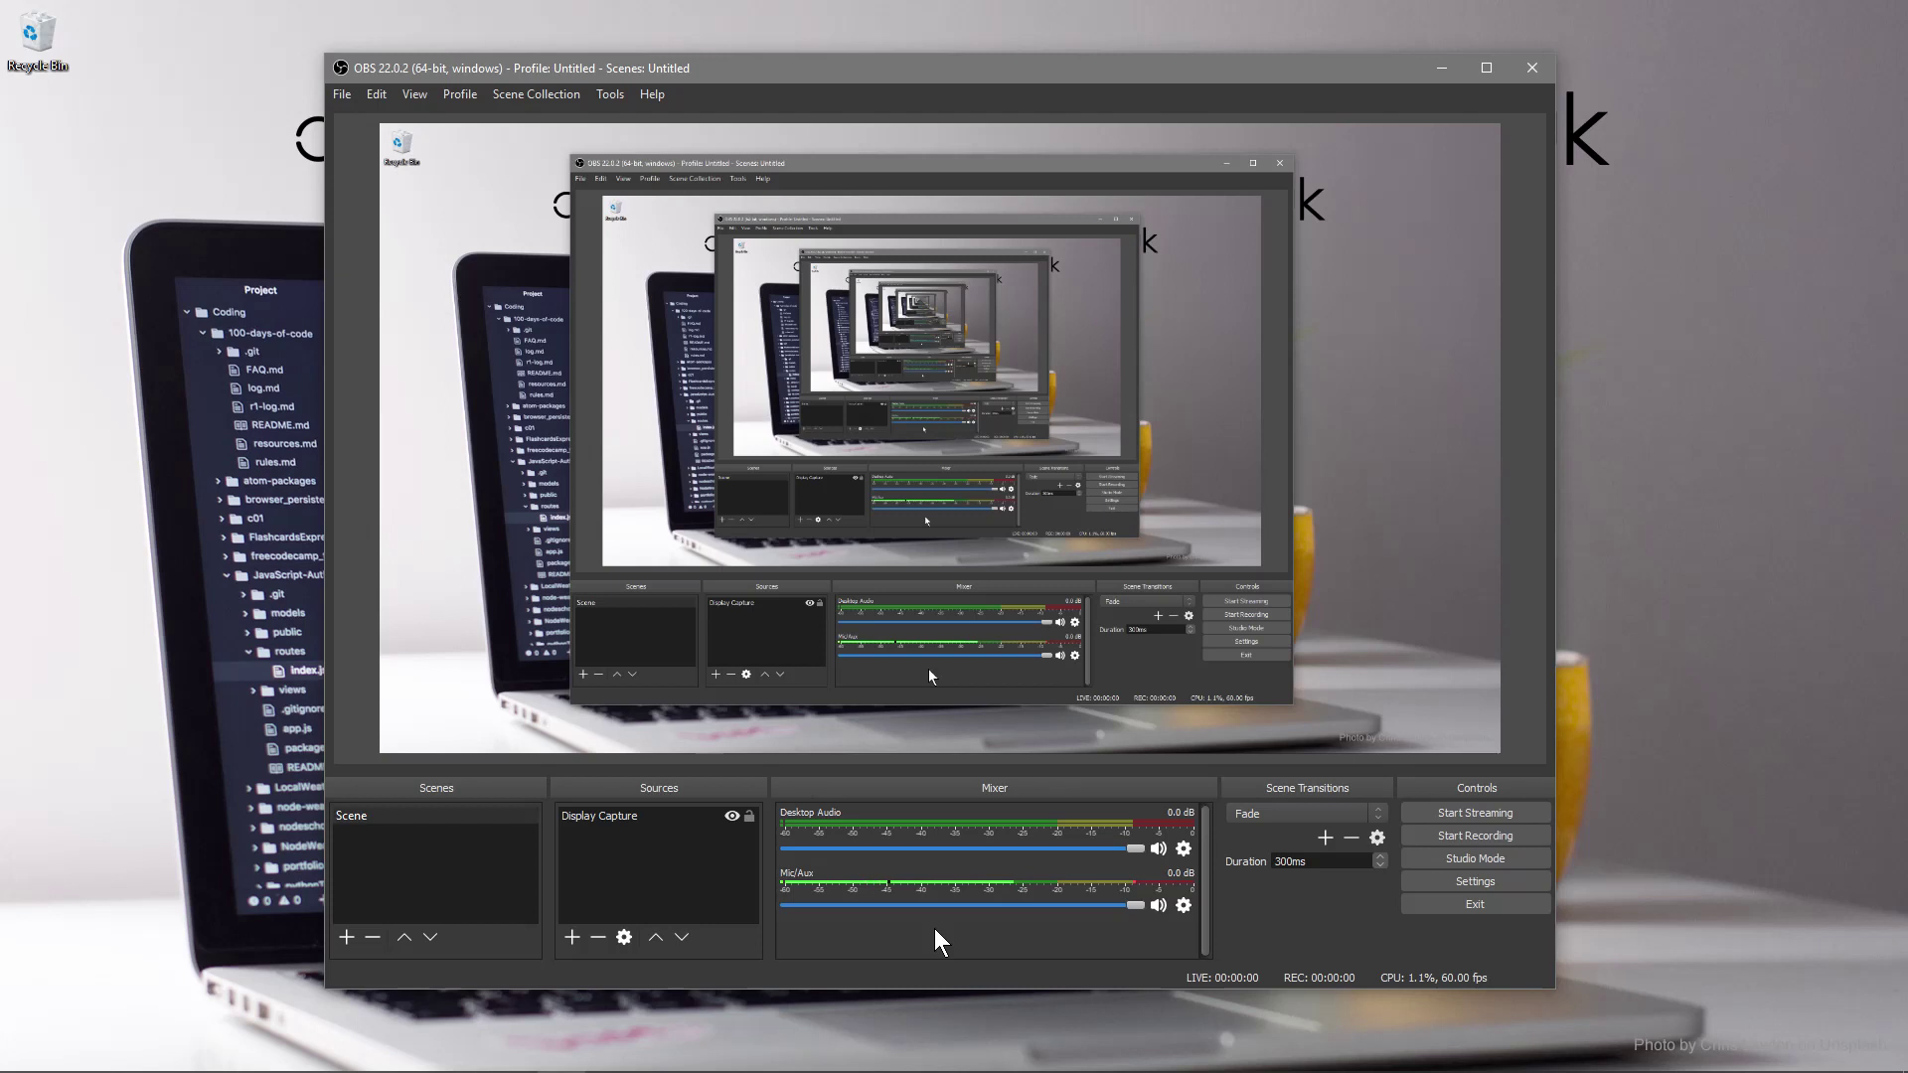
# Search 'control' and open Control Panel, reopening it after closing the first window.
pyautogui.moveTo(29, 1060)
pyautogui.click(195, 1051)
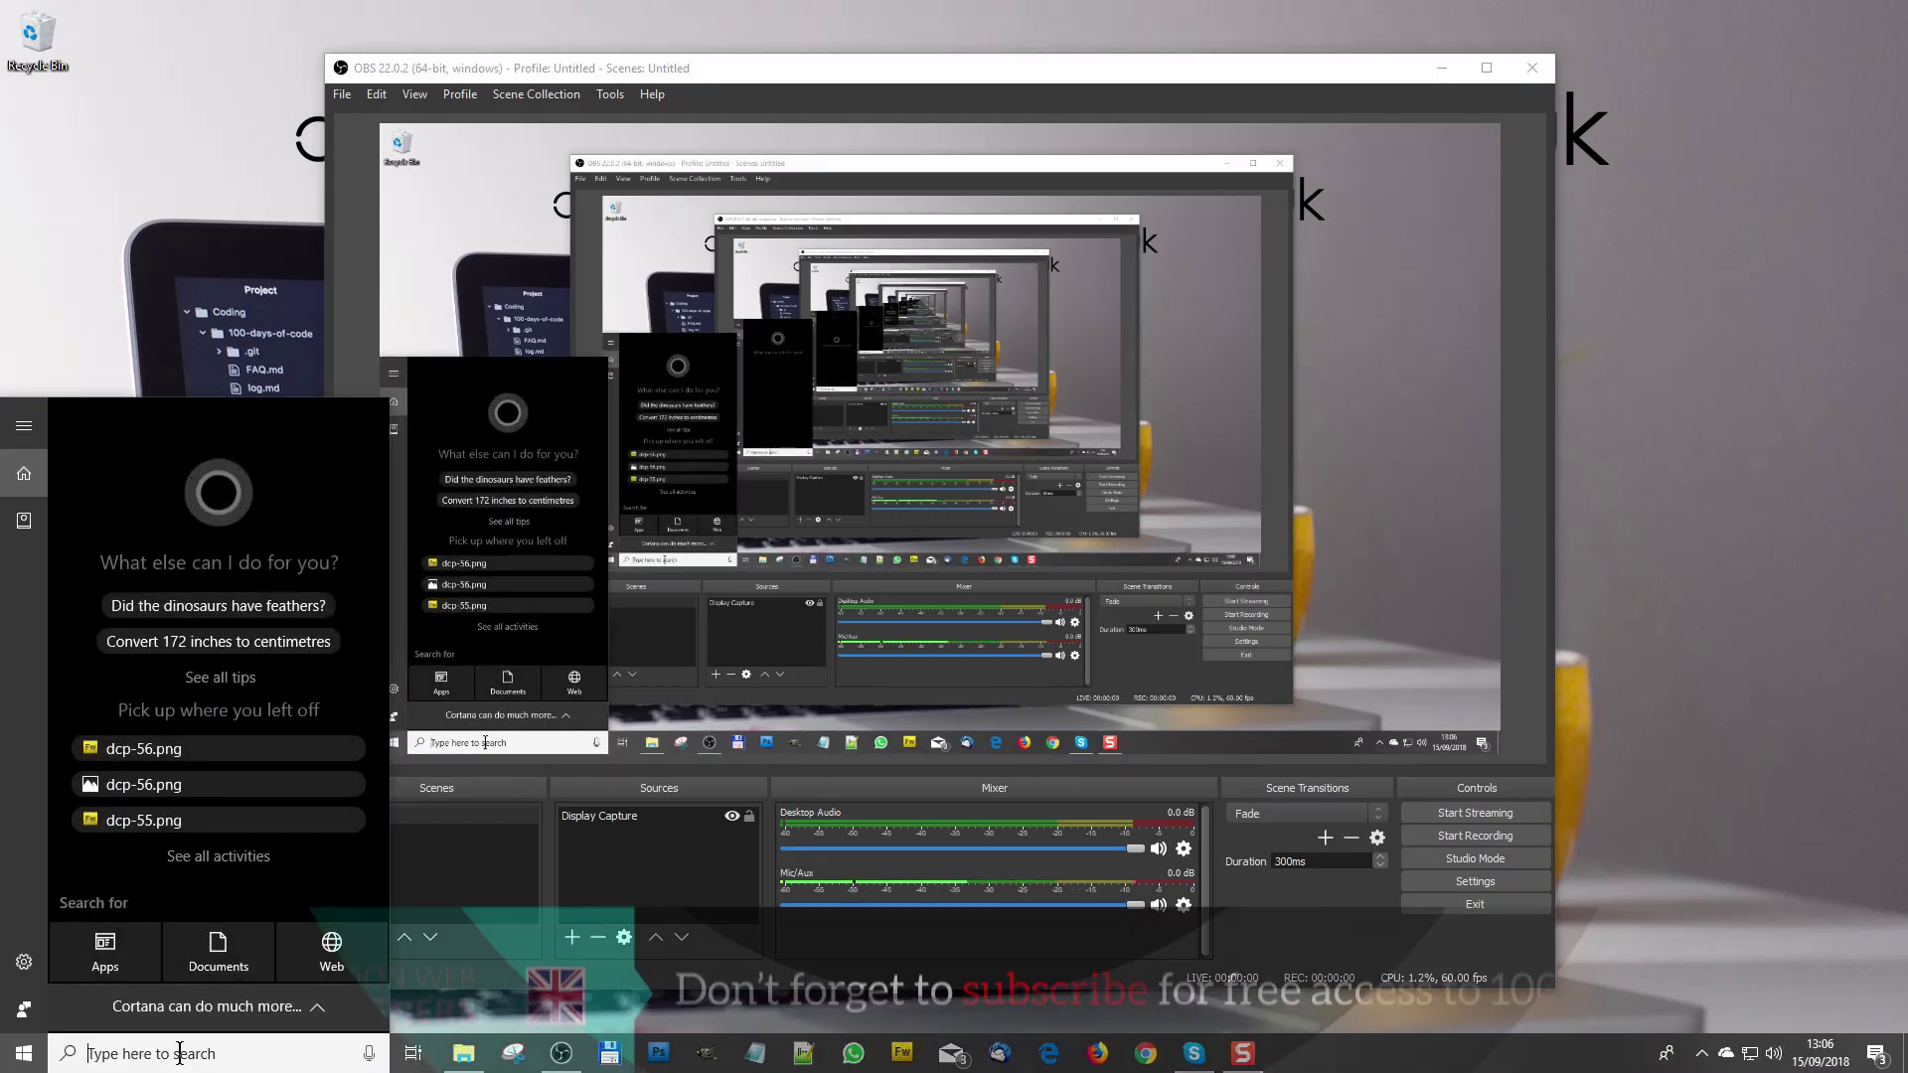
pyautogui.write('control')
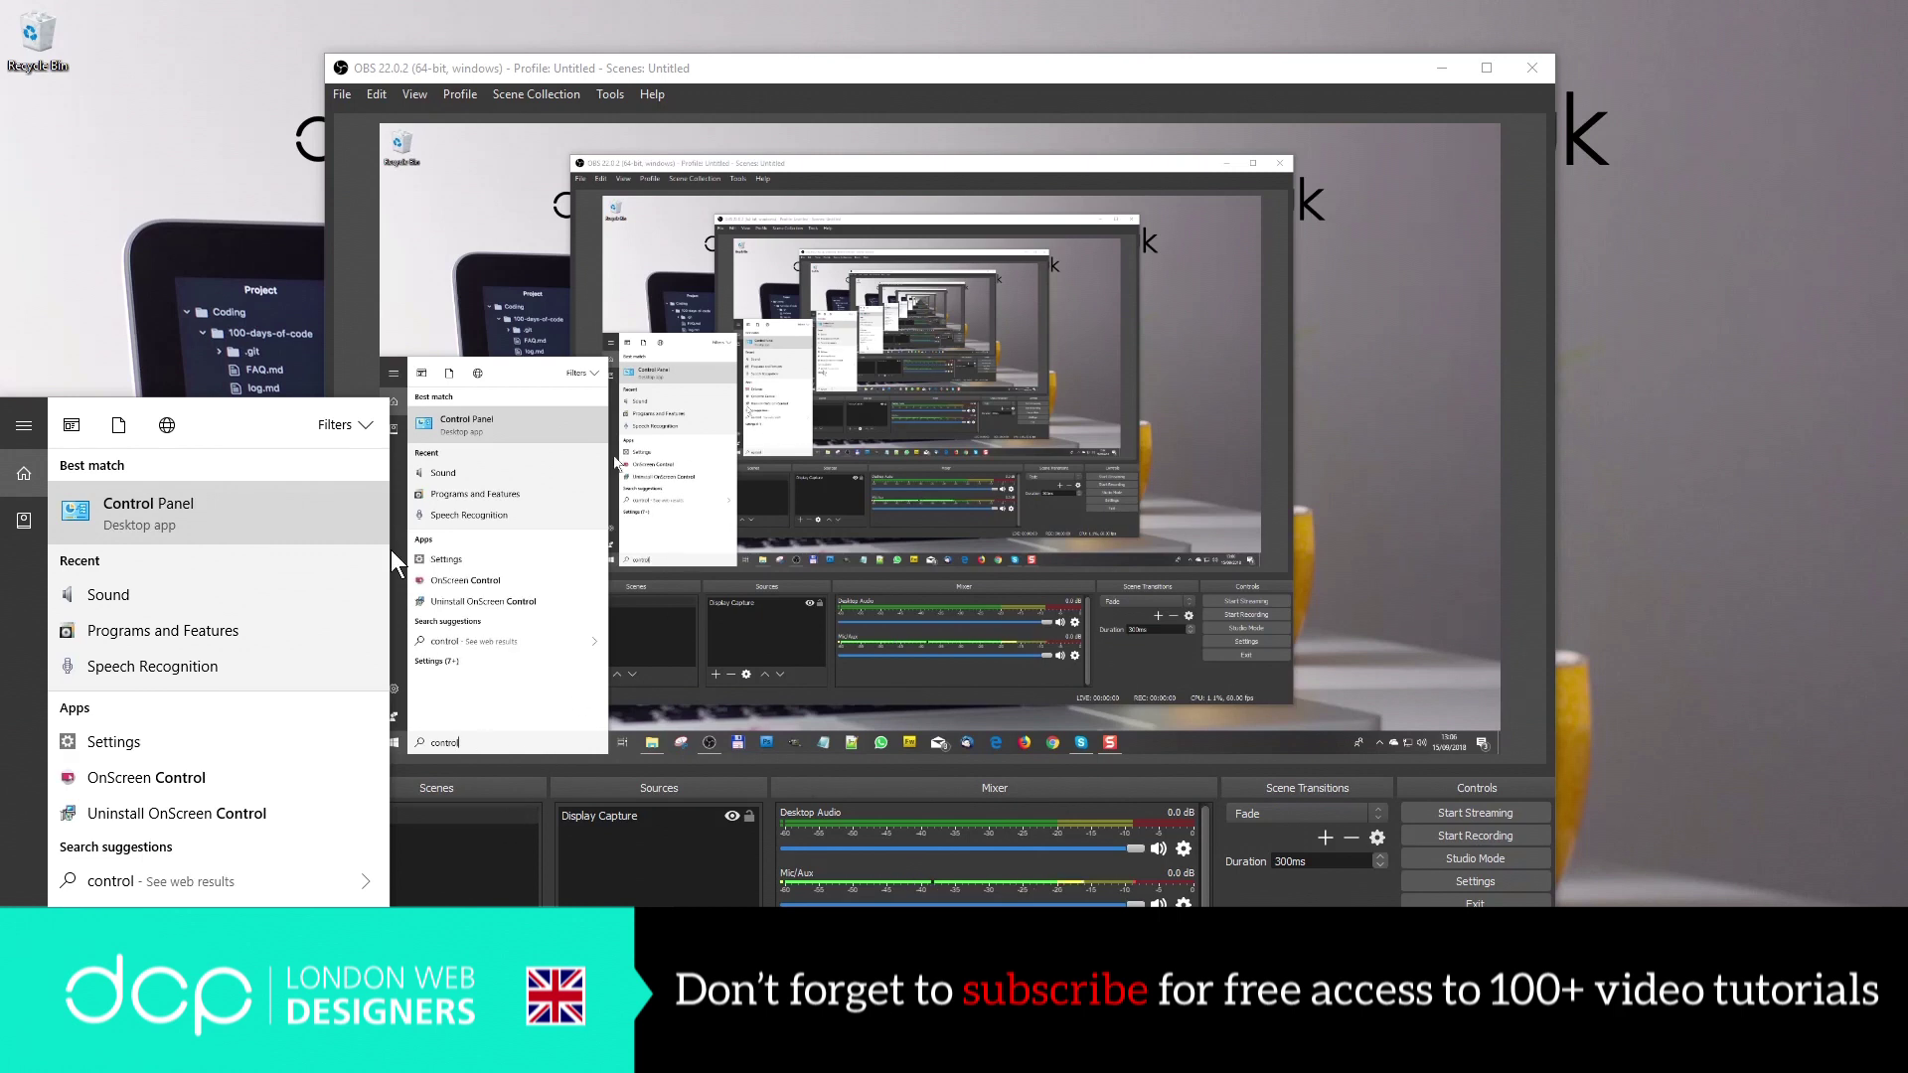
pyautogui.click(212, 504)
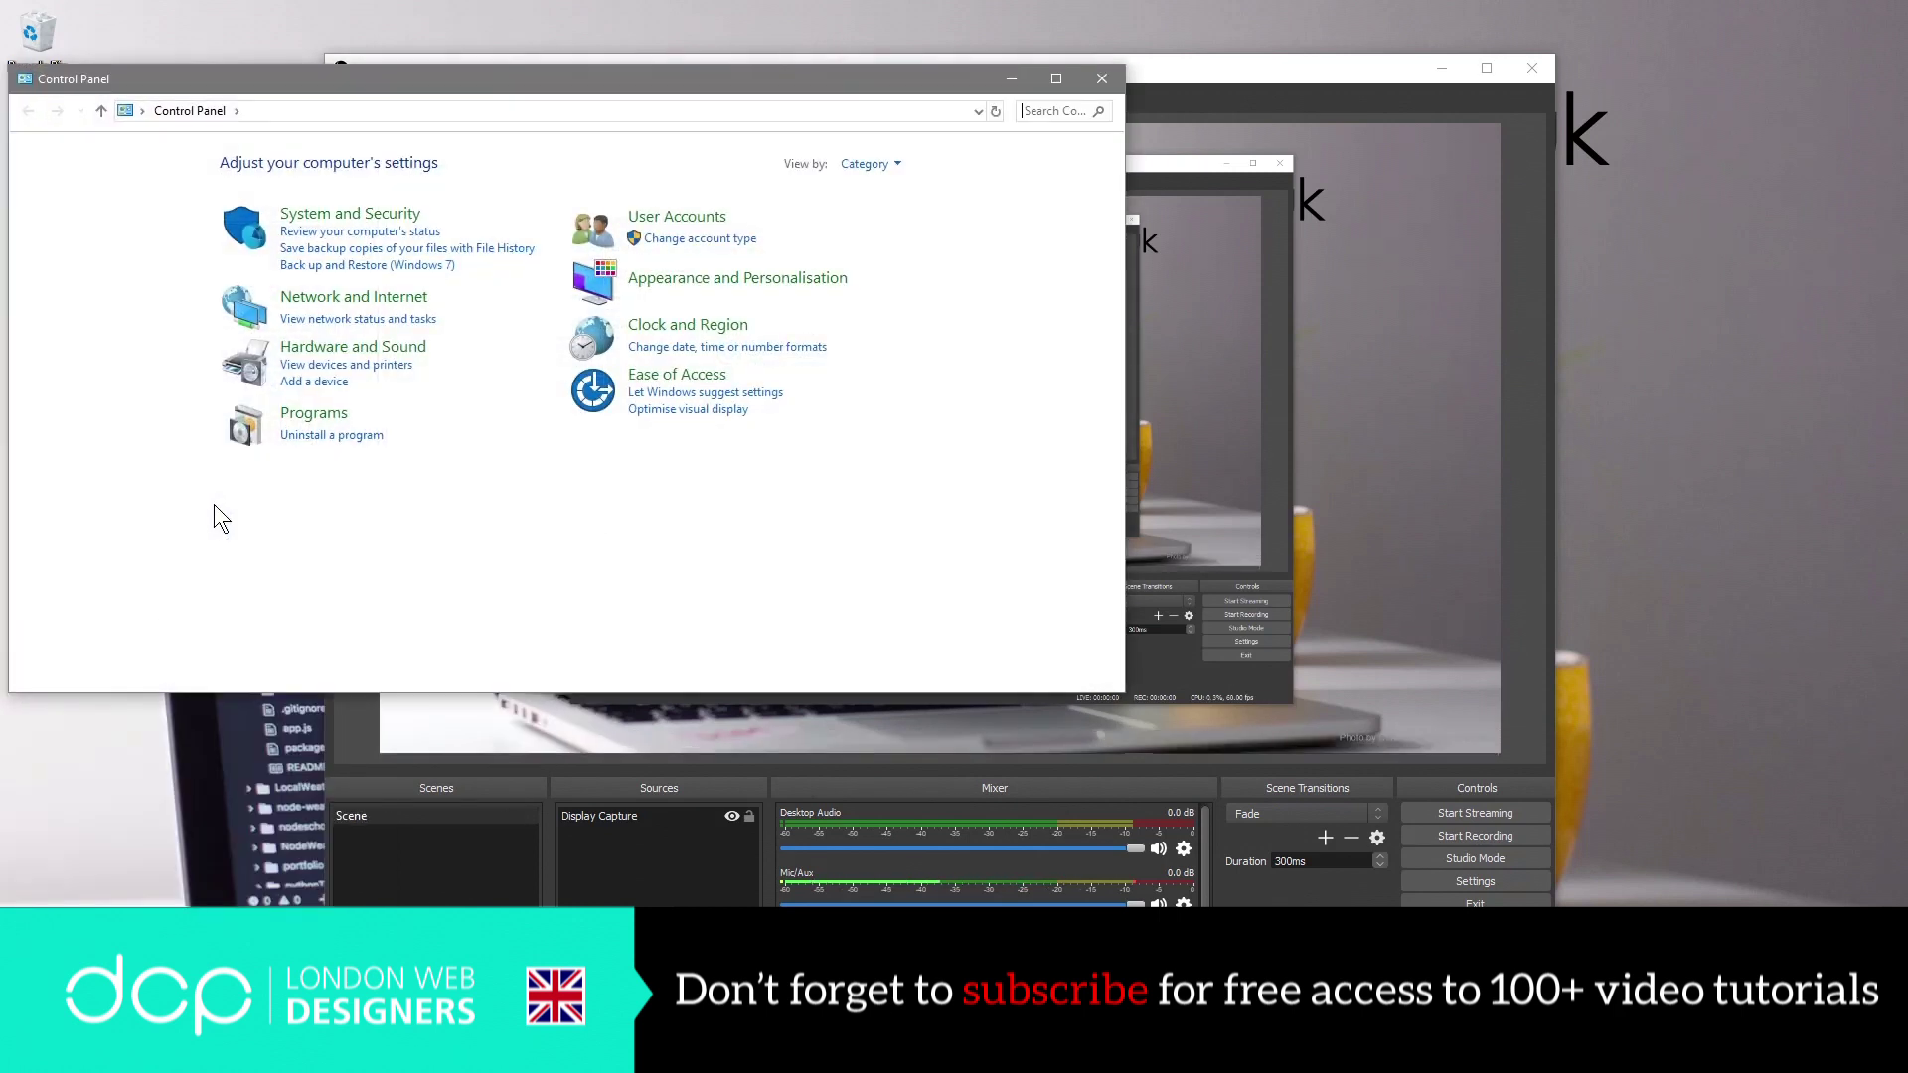
pyautogui.click(179, 1052)
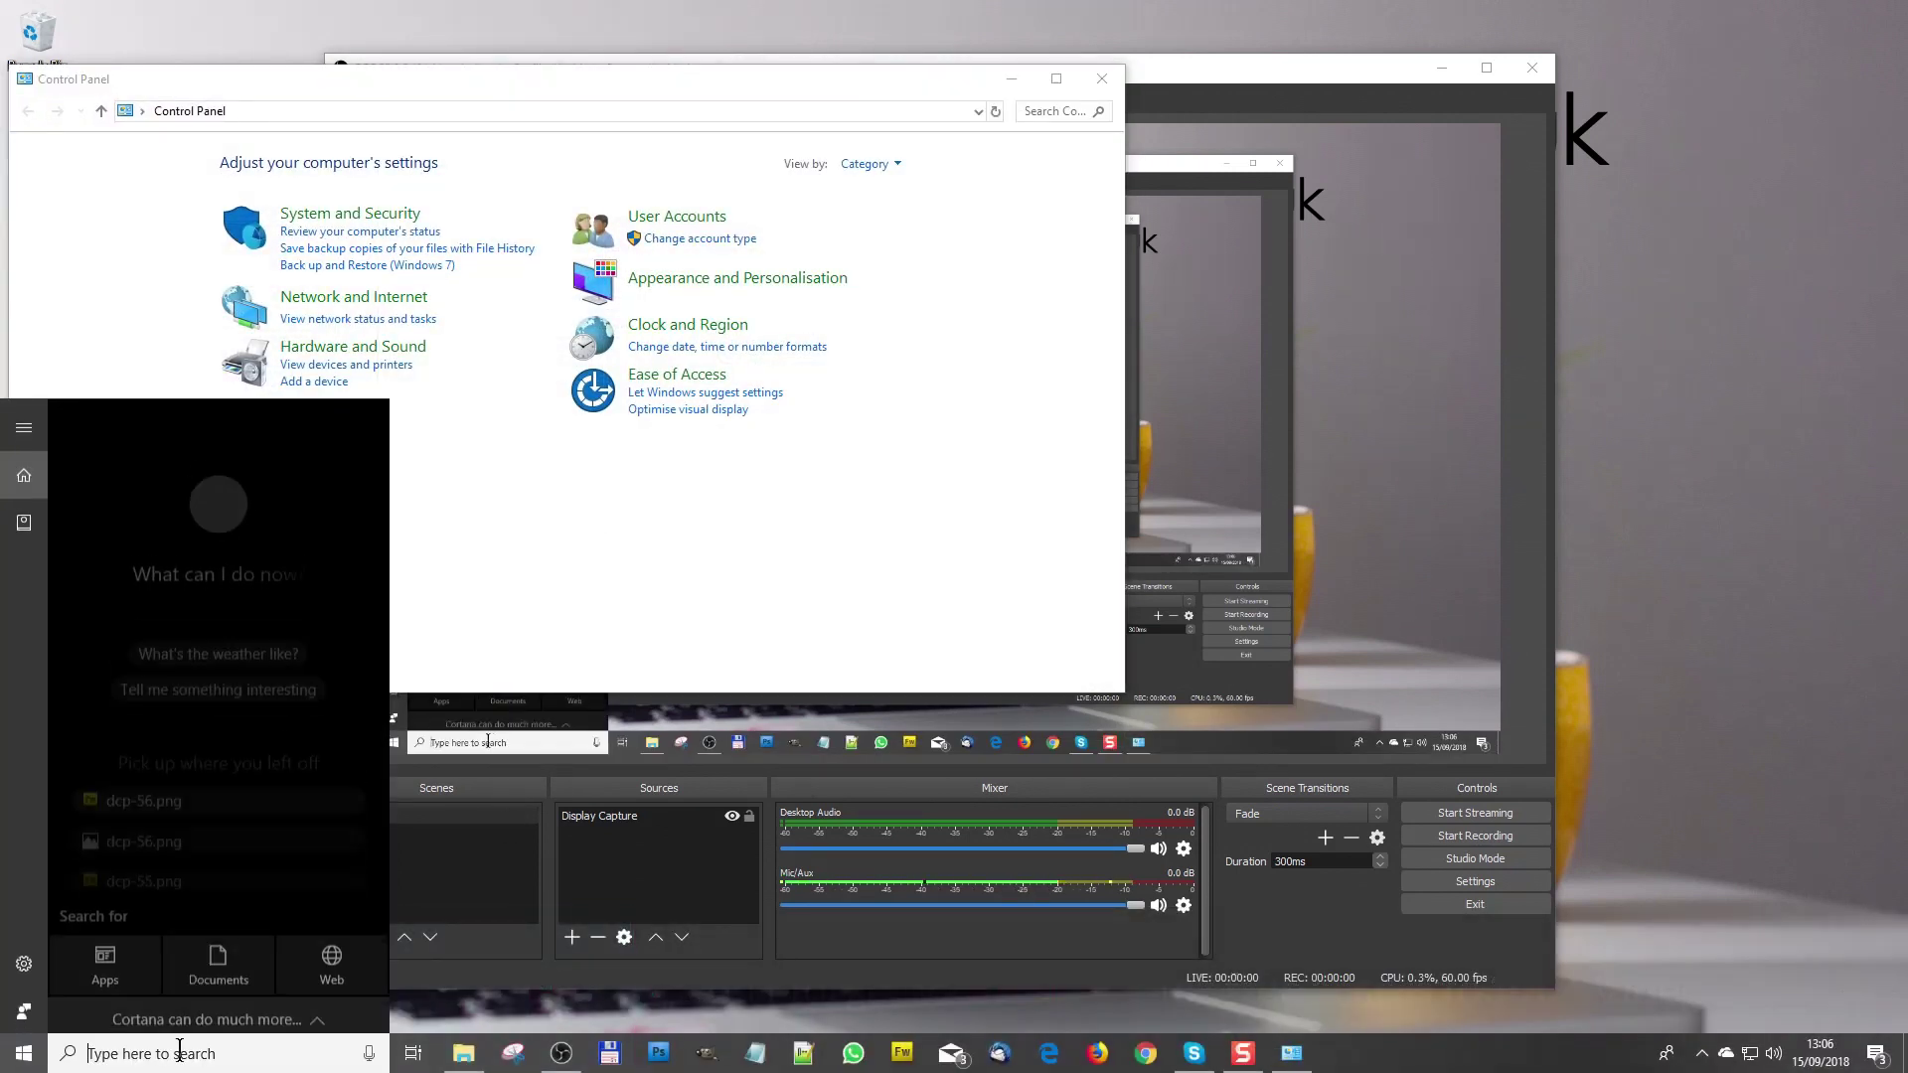
pyautogui.click(1102, 79)
pyautogui.click(203, 1049)
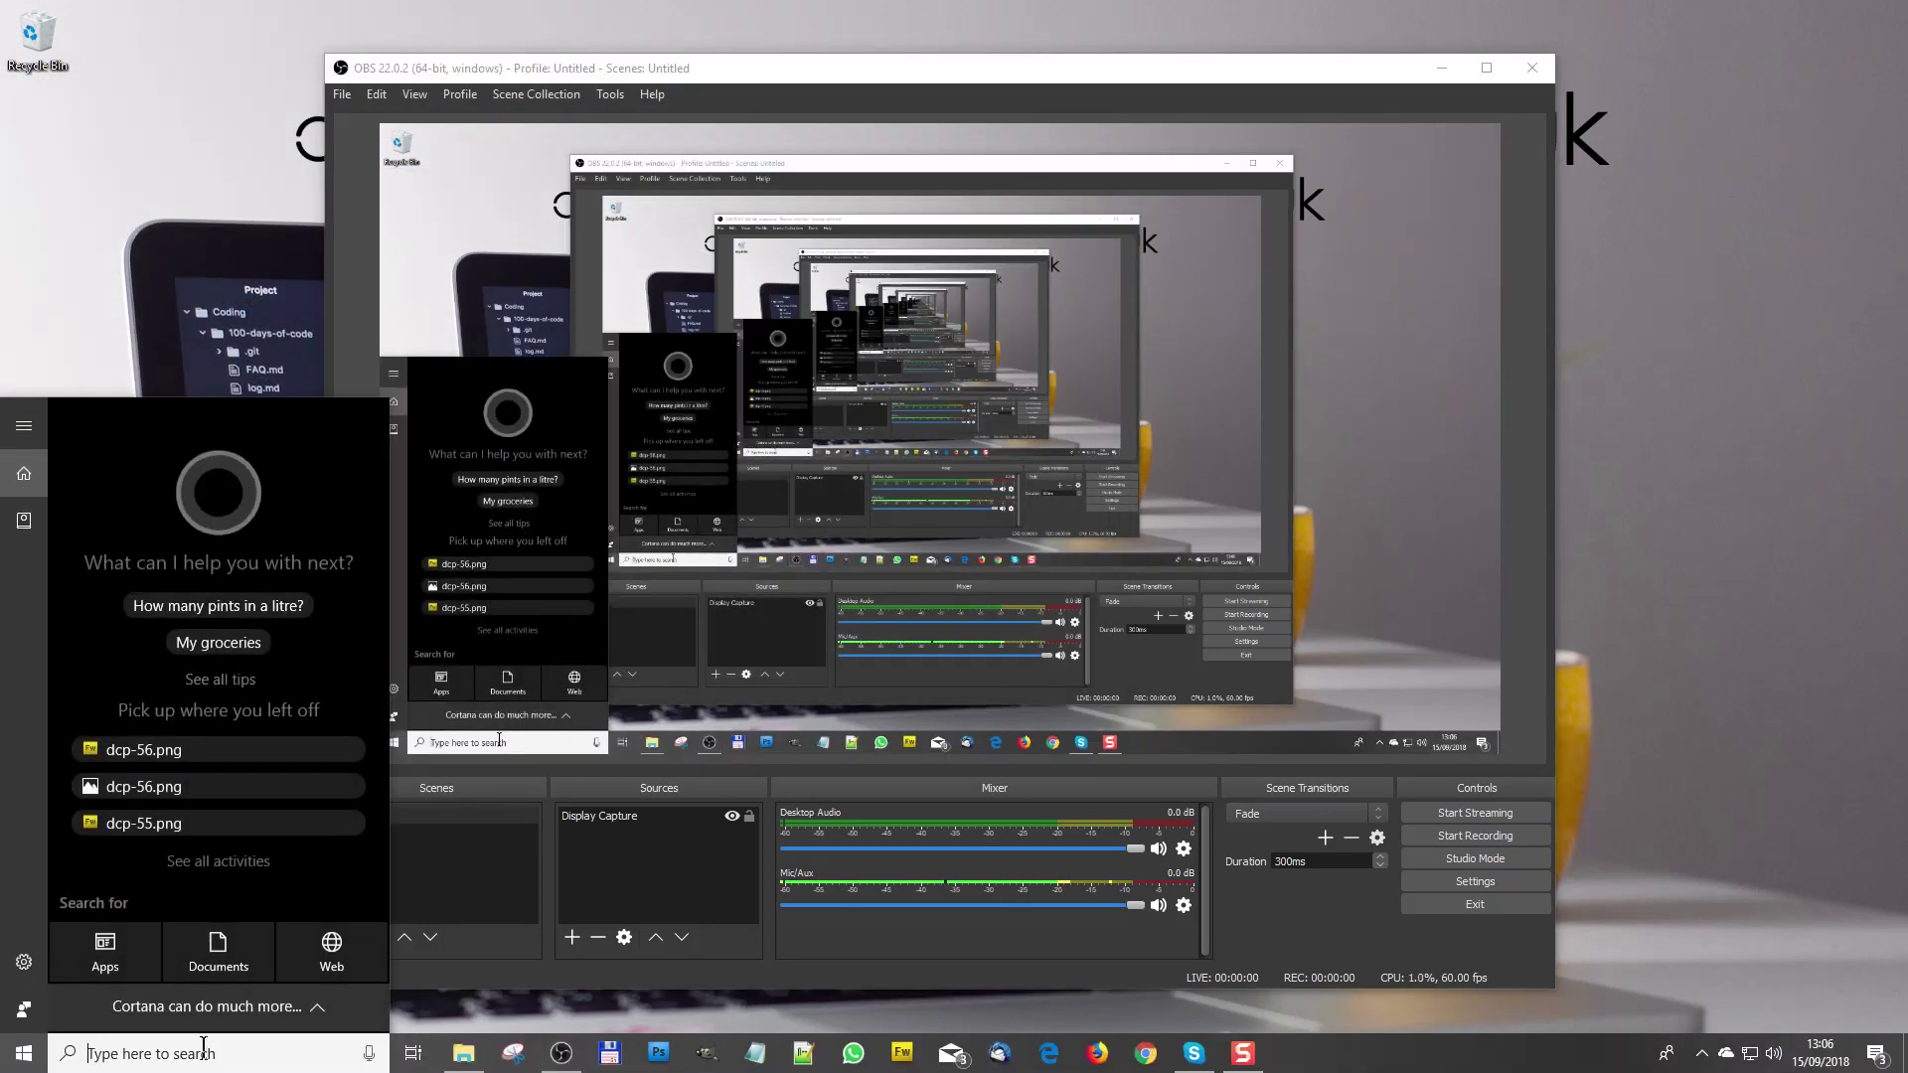
pyautogui.write('control')
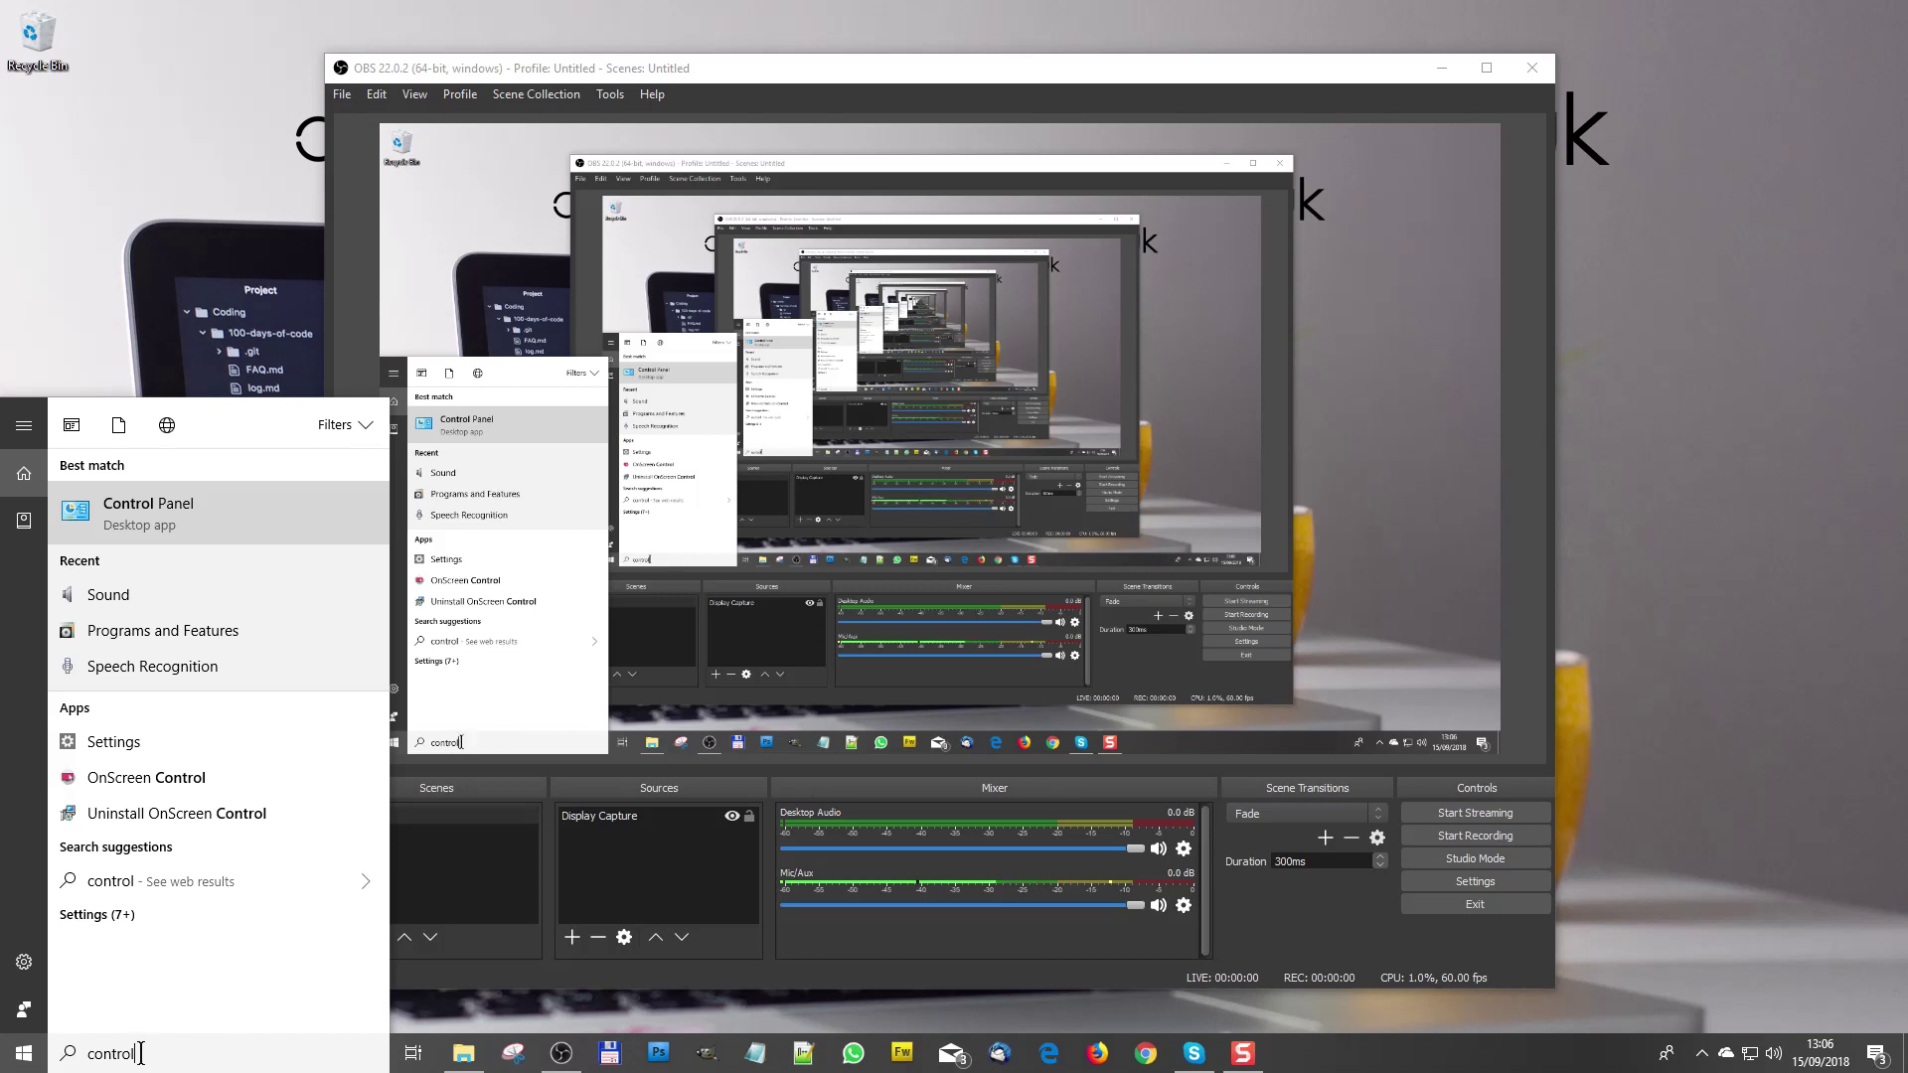
pyautogui.click(147, 505)
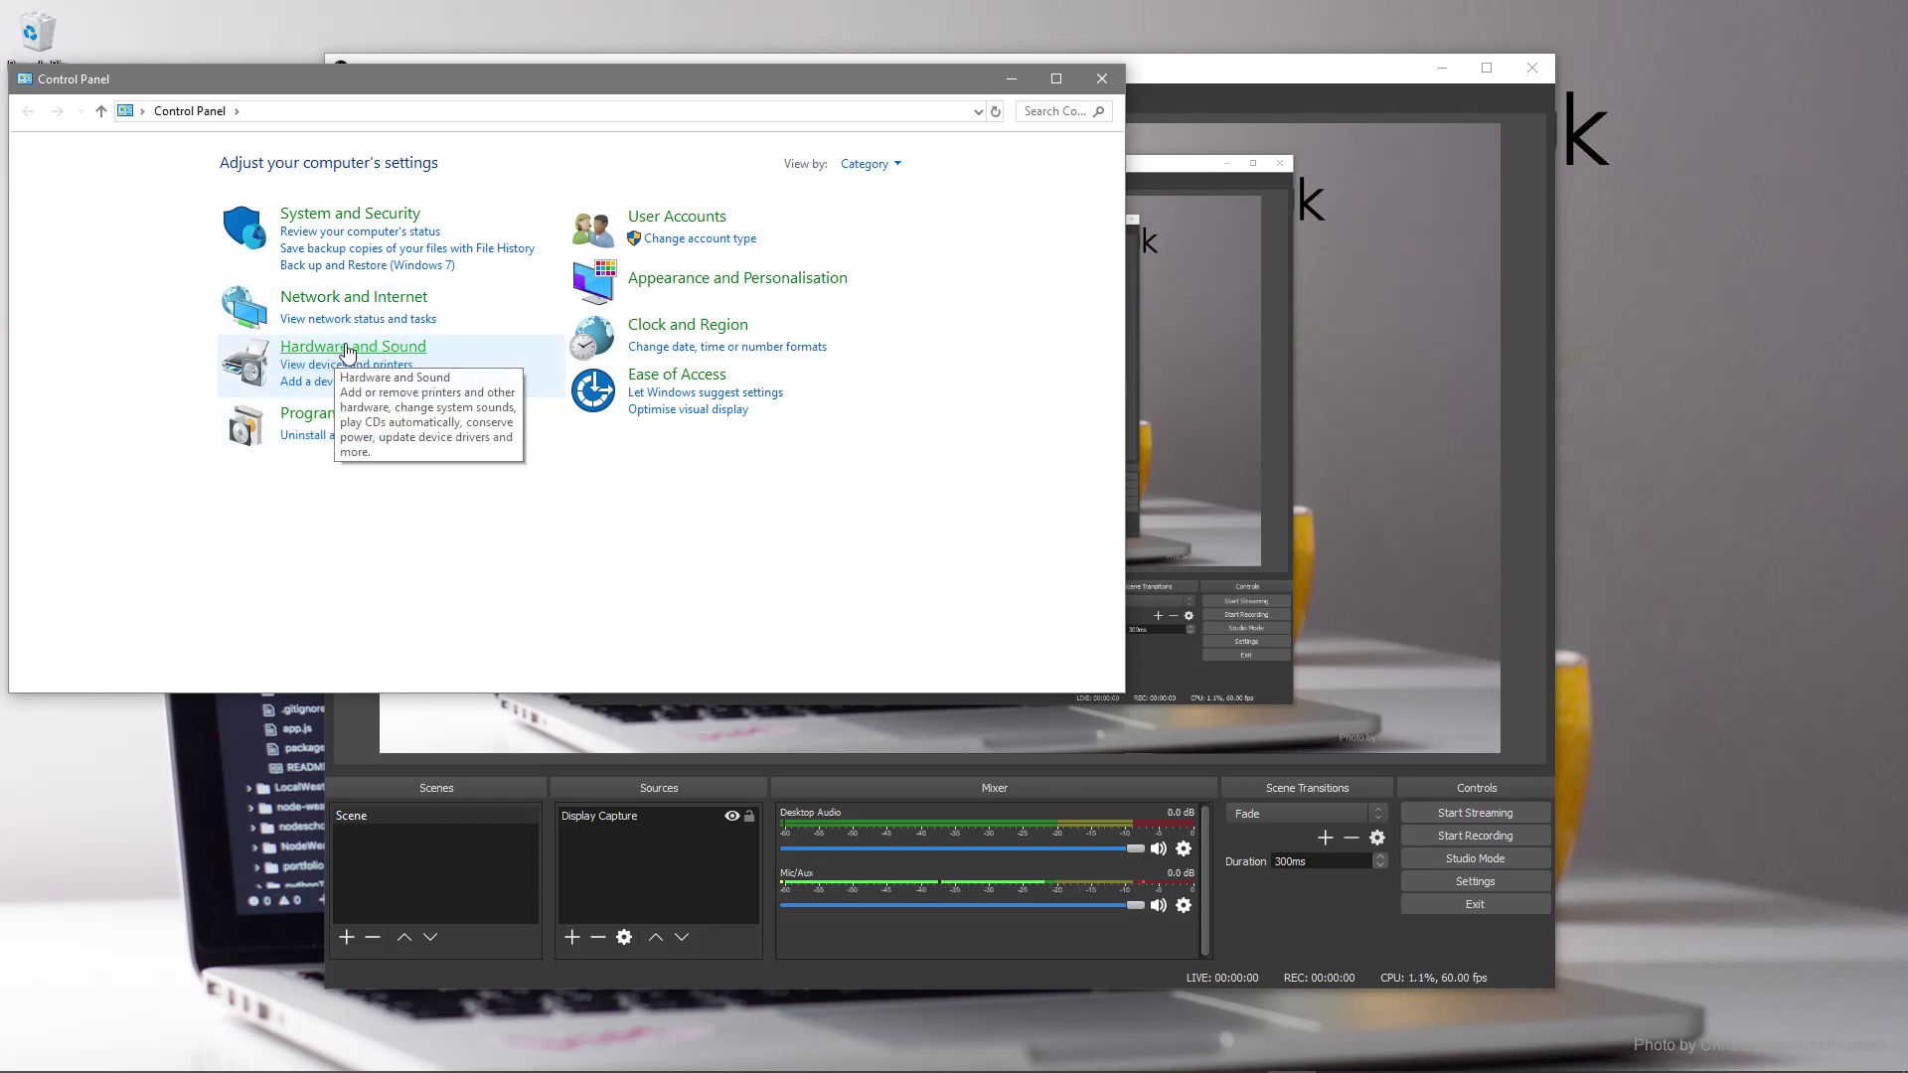
# Go to Hardware and Sound > Sound > Recording and select the USB Audio Device microphone.
pyautogui.click(349, 349)
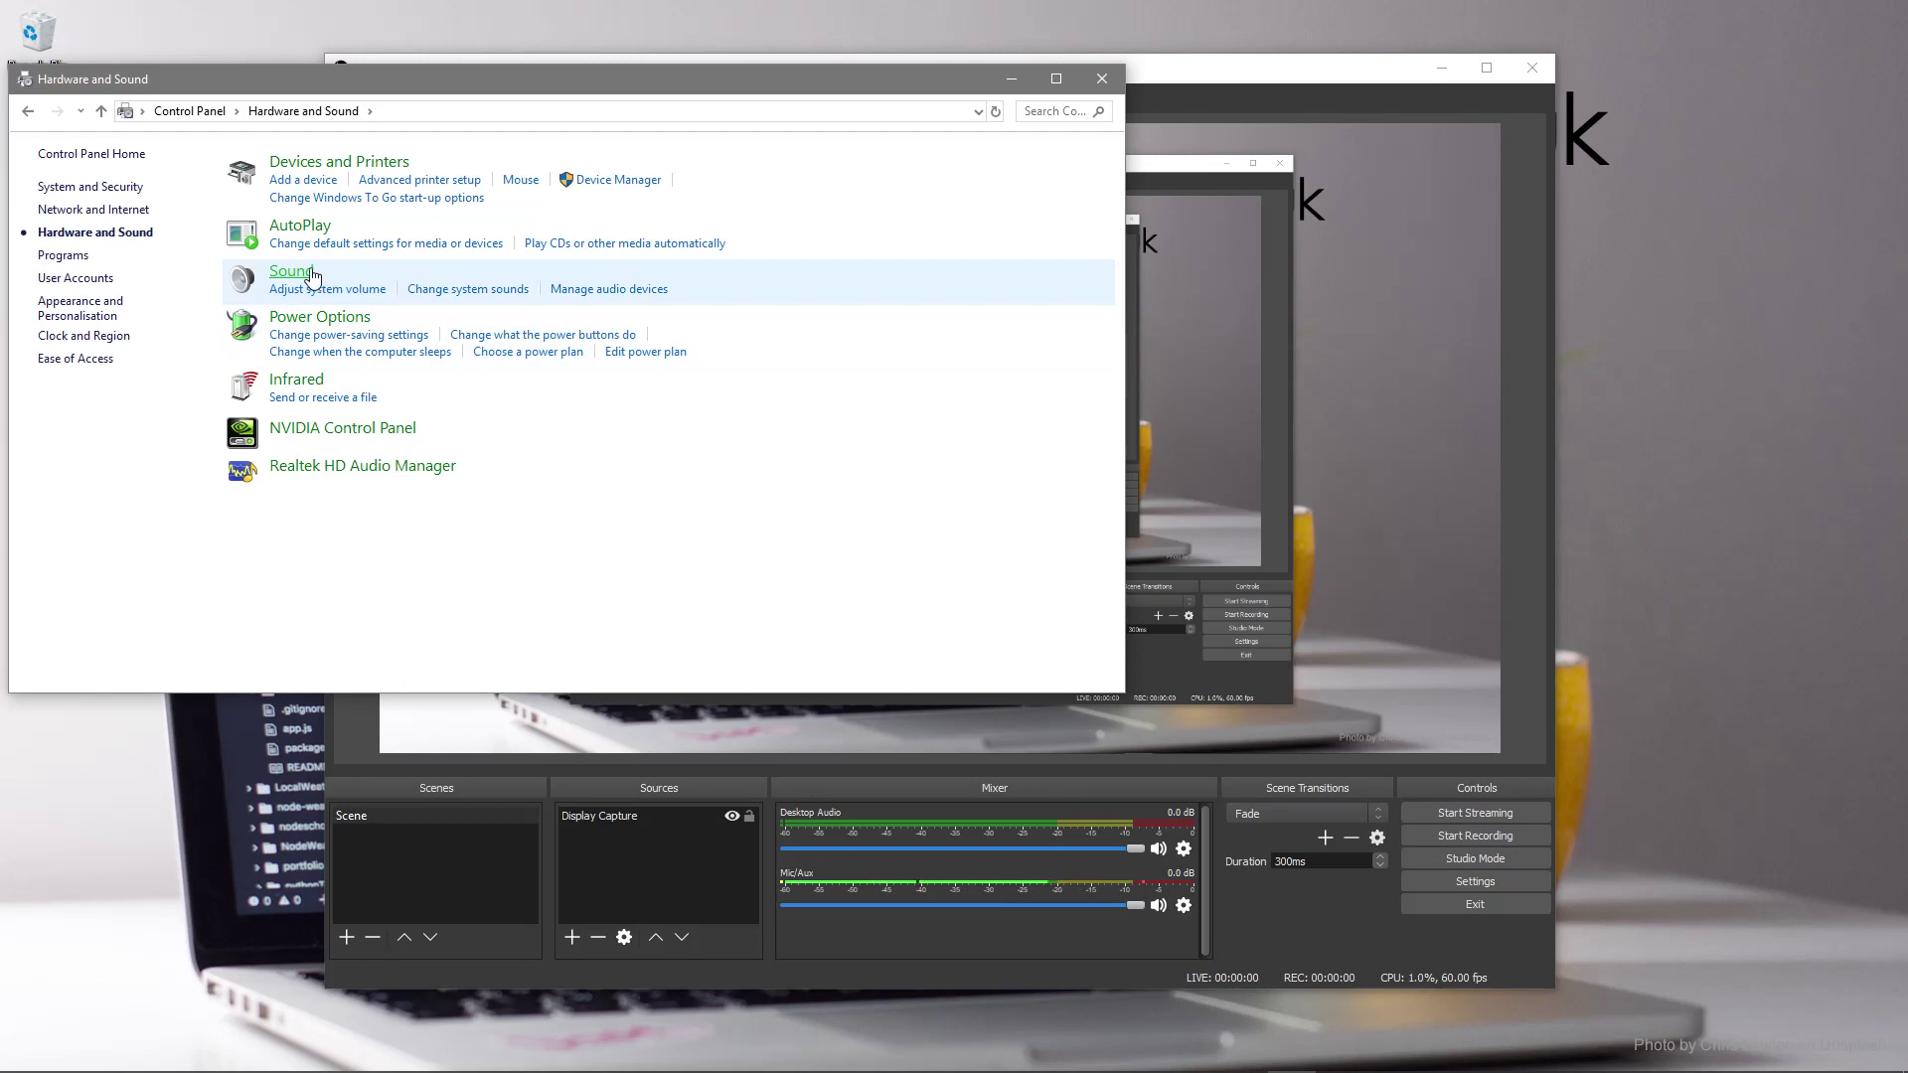
pyautogui.click(287, 278)
pyautogui.moveTo(449, 235); pyautogui.dragTo(380, 200)
pyautogui.click(257, 246)
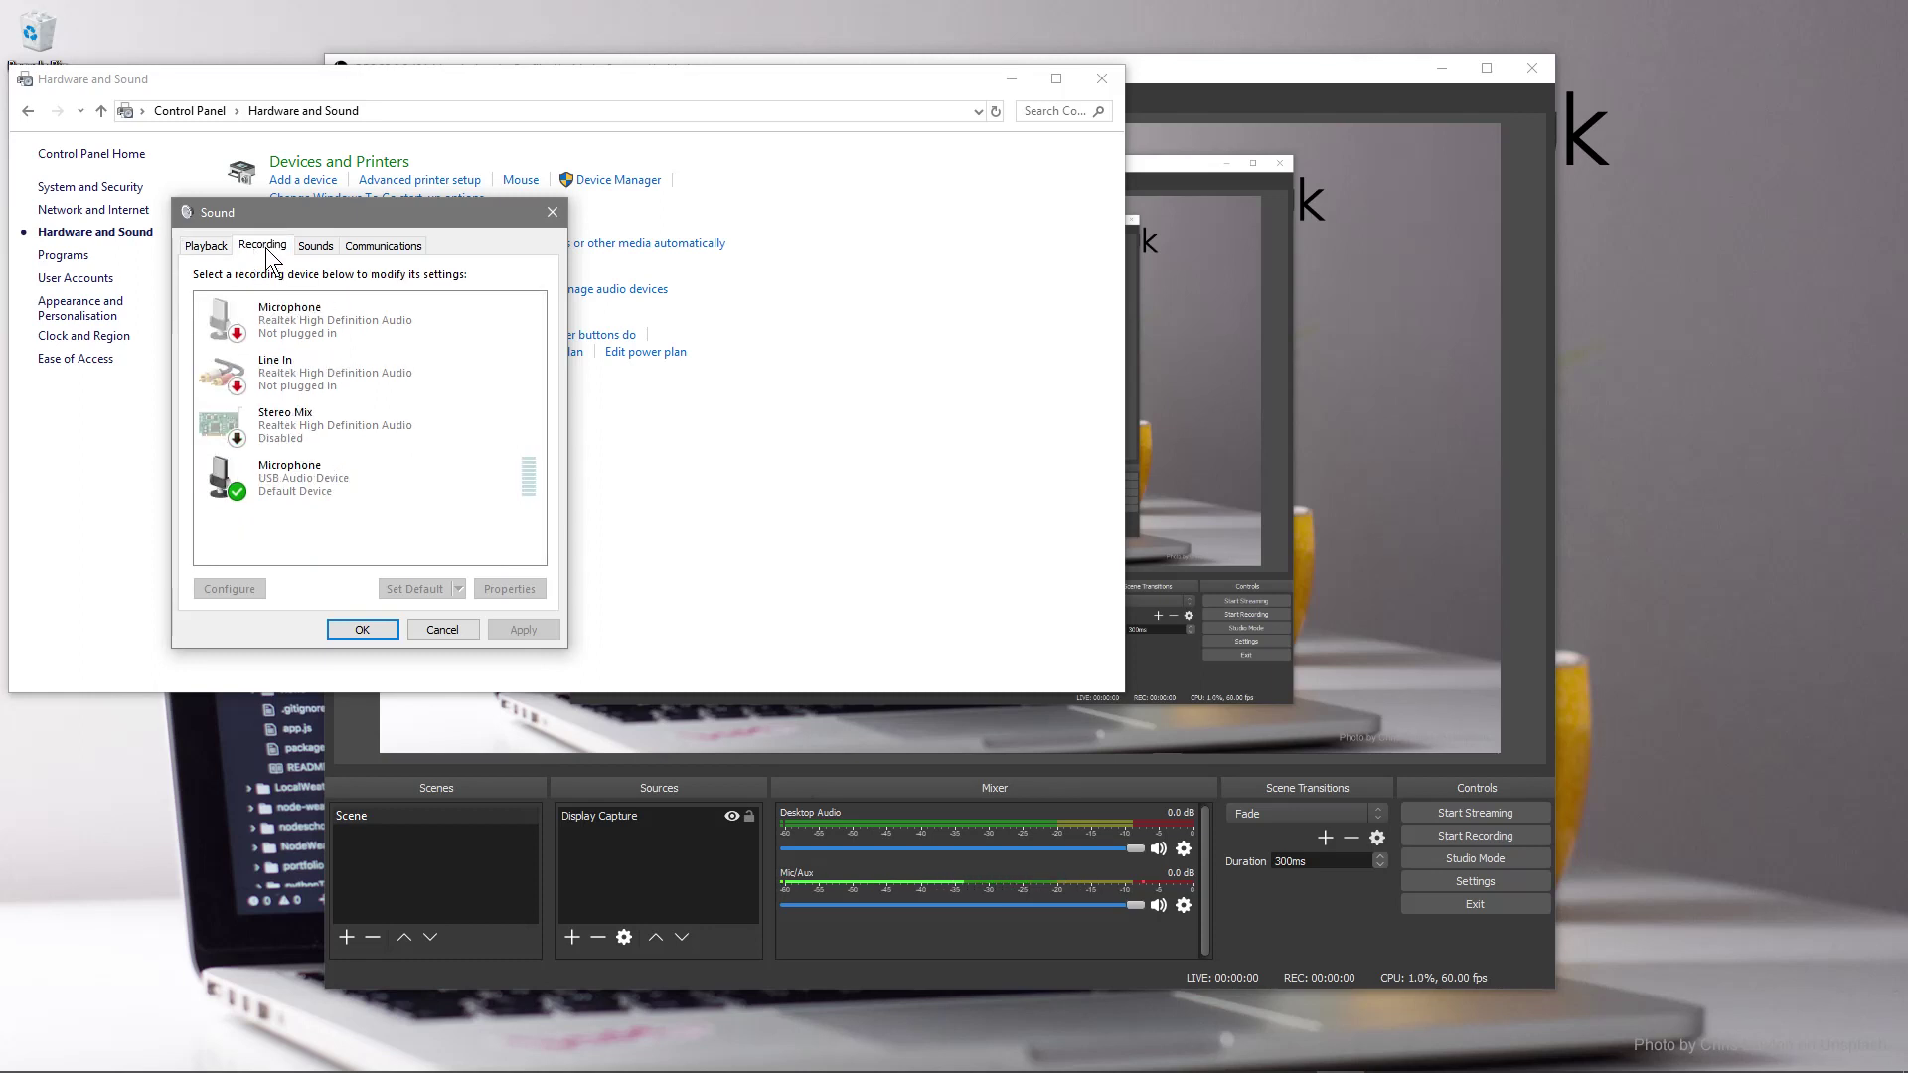
pyautogui.click(286, 482)
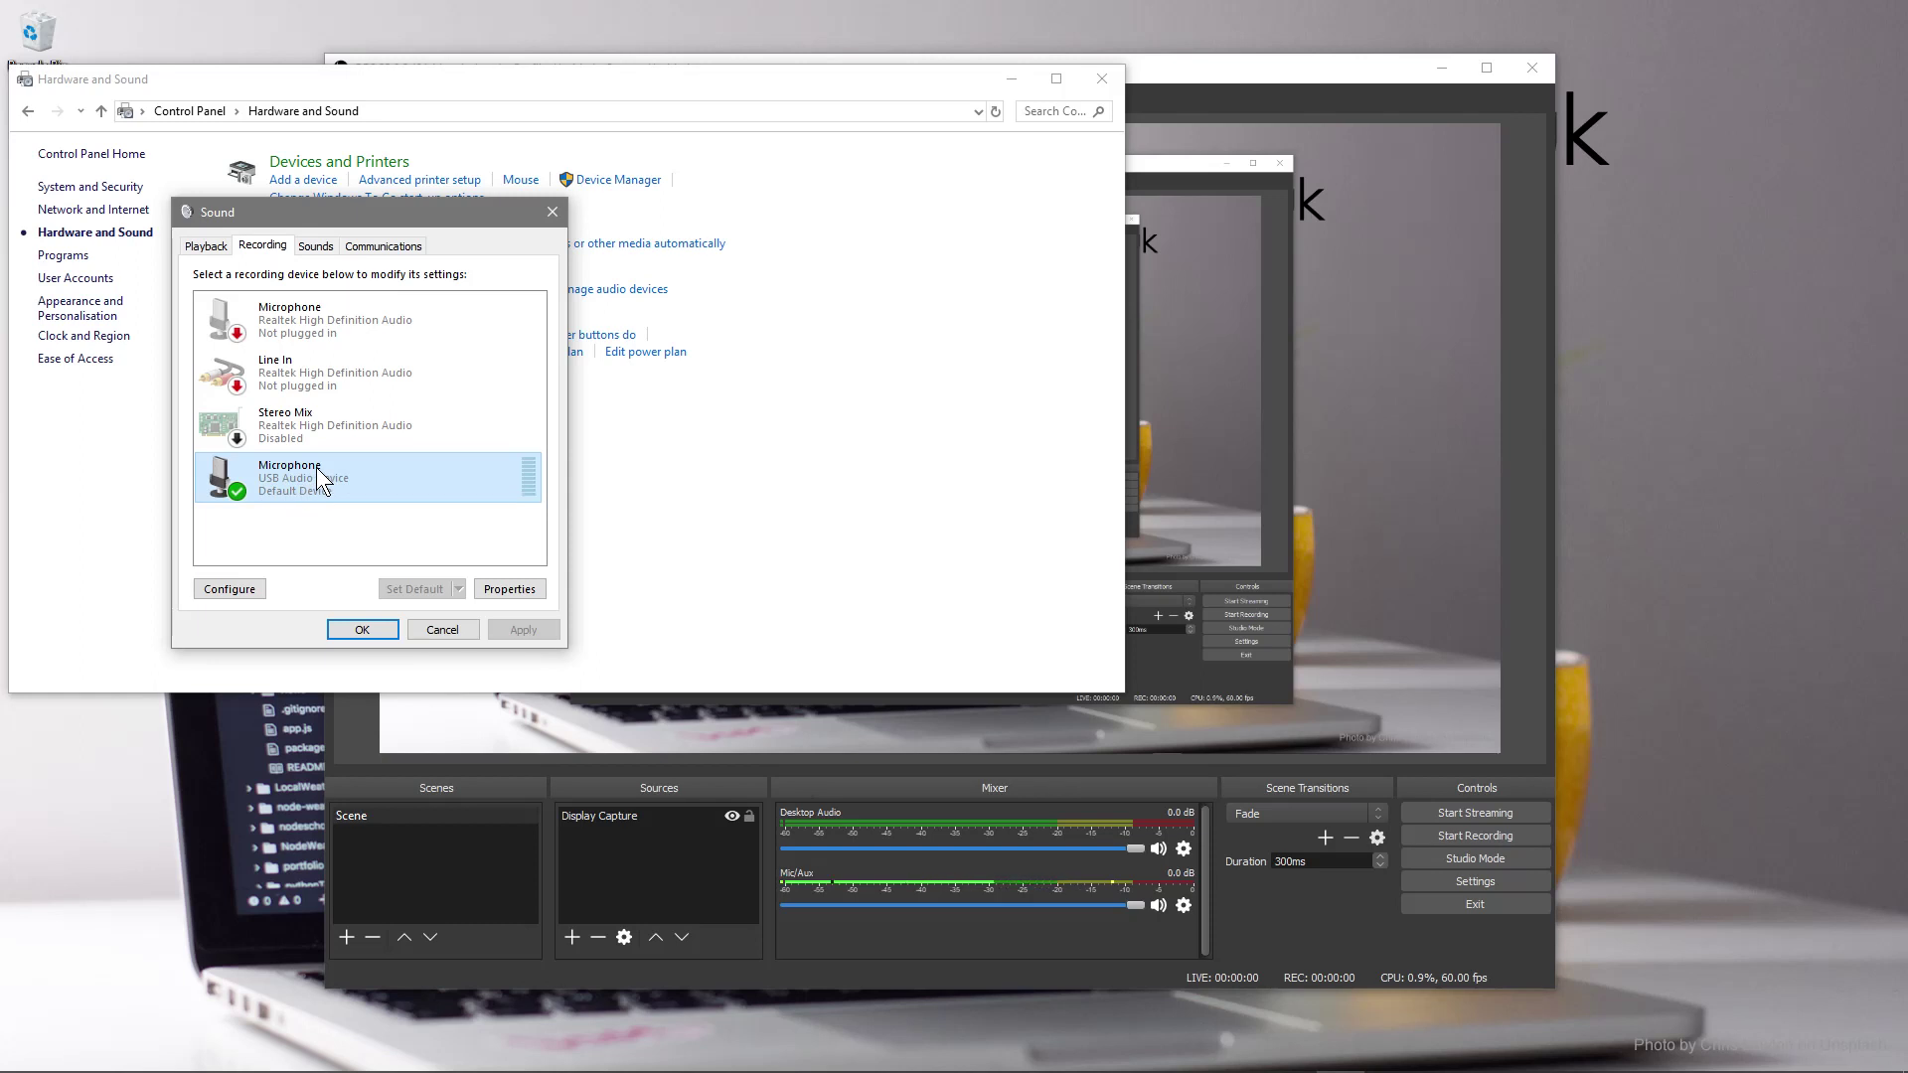
# Set the USB microphone's level to 100 in its Properties, then close the Sound dialog.
pyautogui.click(508, 589)
pyautogui.click(324, 322)
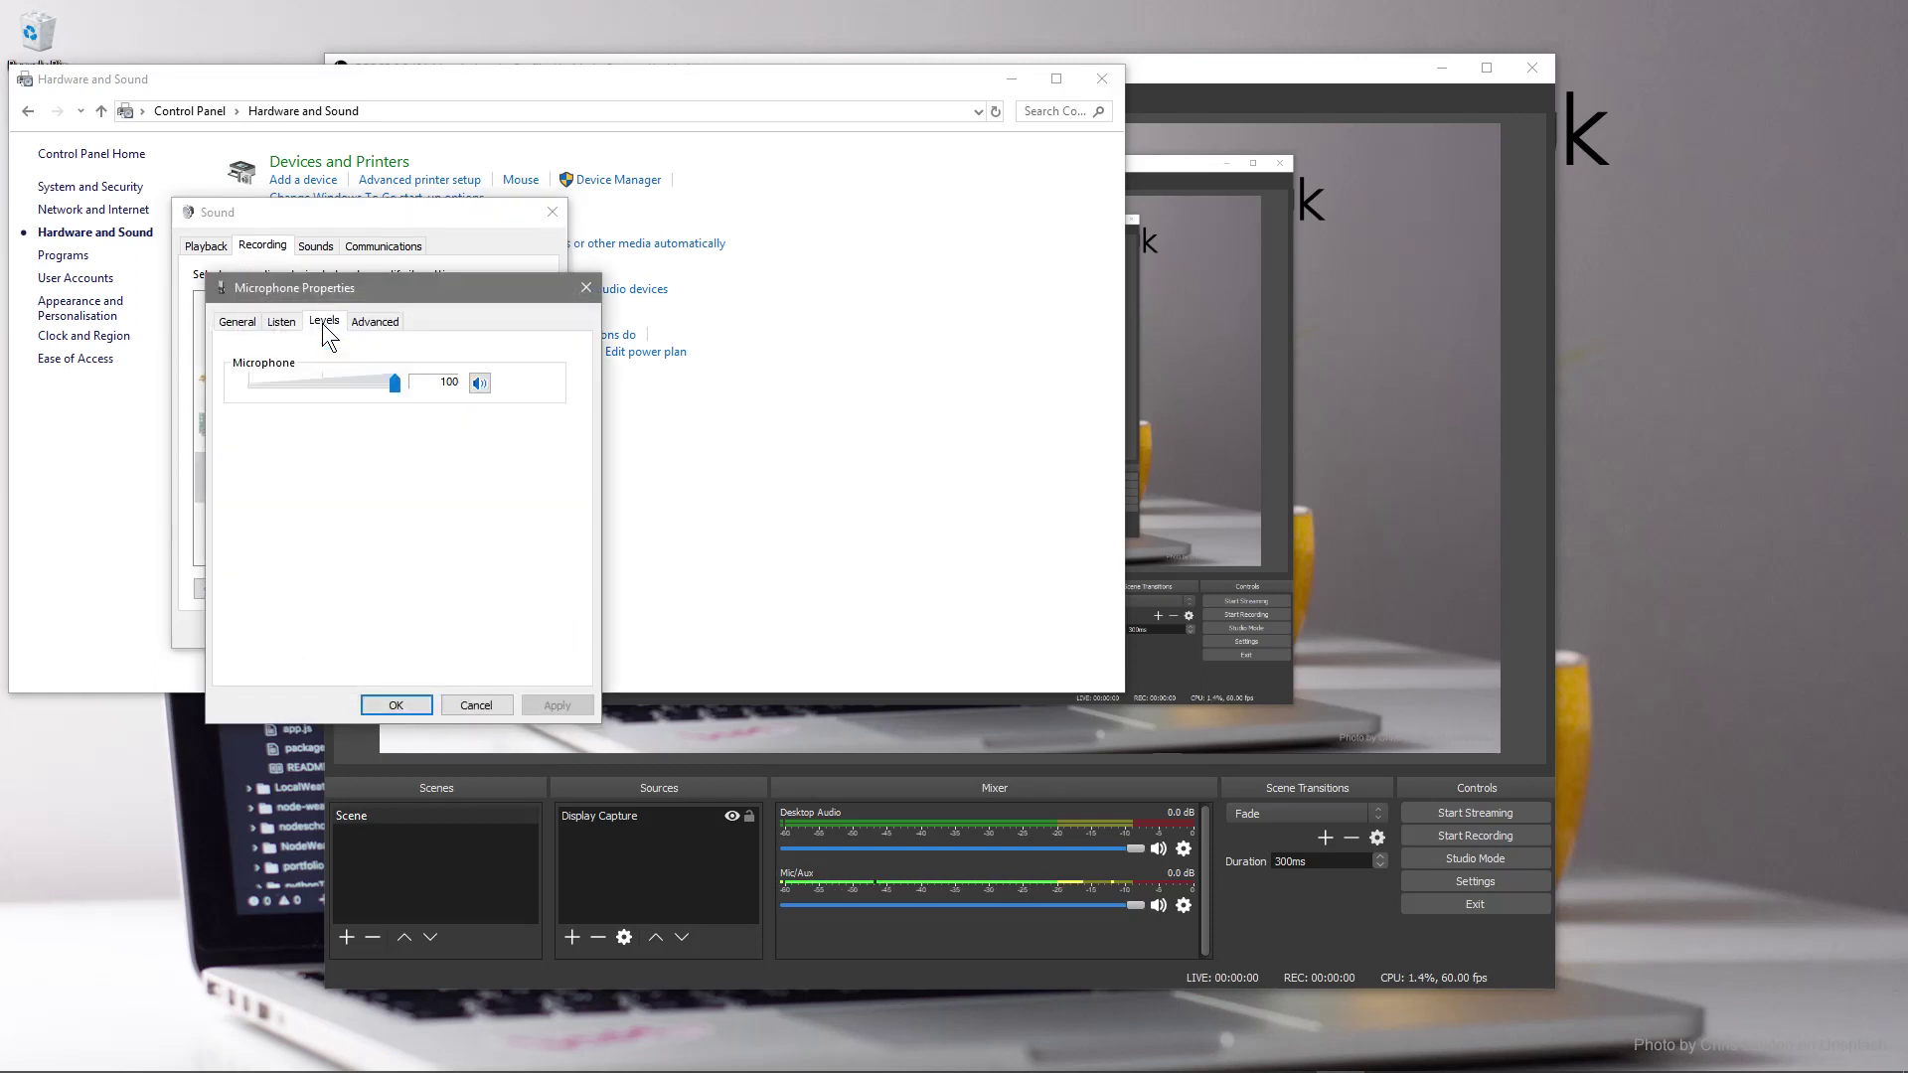
pyautogui.moveTo(393, 391); pyautogui.dragTo(318, 385)
pyautogui.moveTo(320, 384); pyautogui.dragTo(498, 388)
pyautogui.click(403, 703)
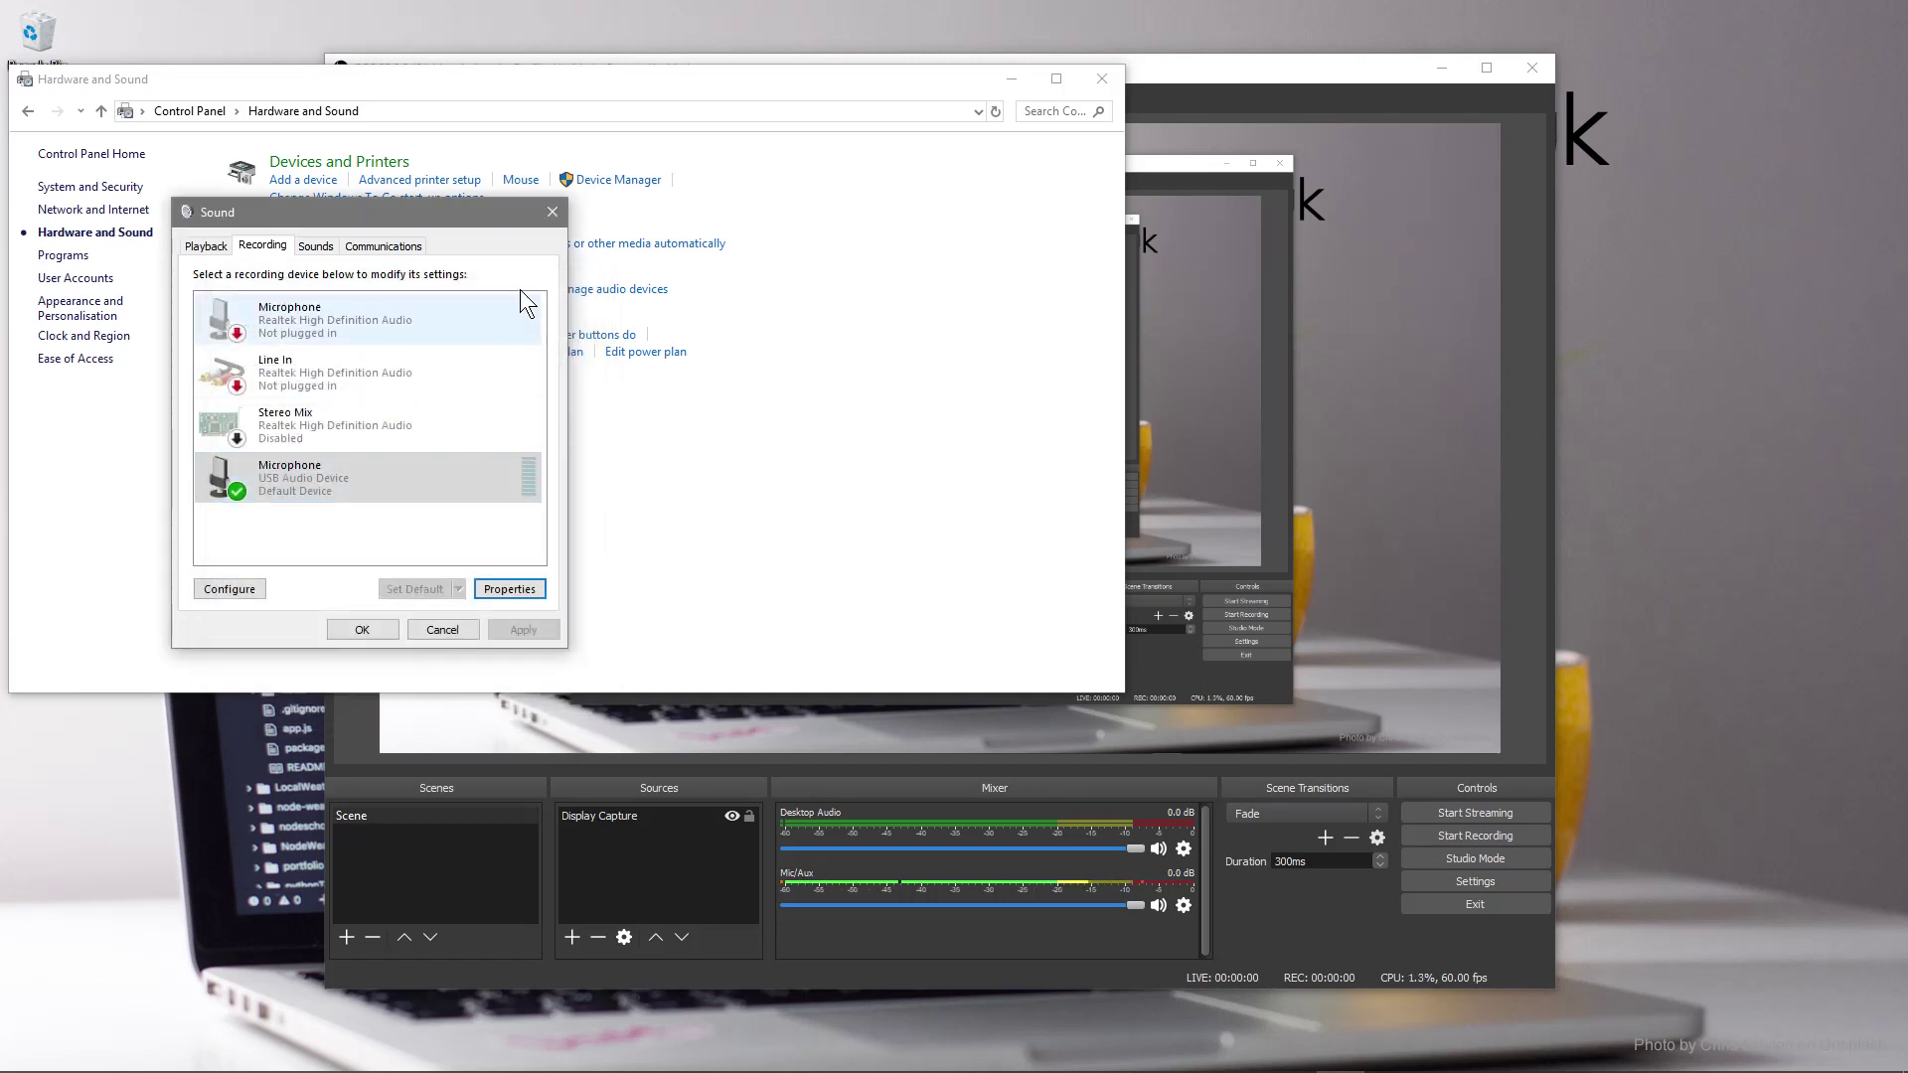
pyautogui.click(551, 211)
# Close Control Panel and delete the Noise Suppression filter from the Mic/Aux source.
pyautogui.click(1101, 79)
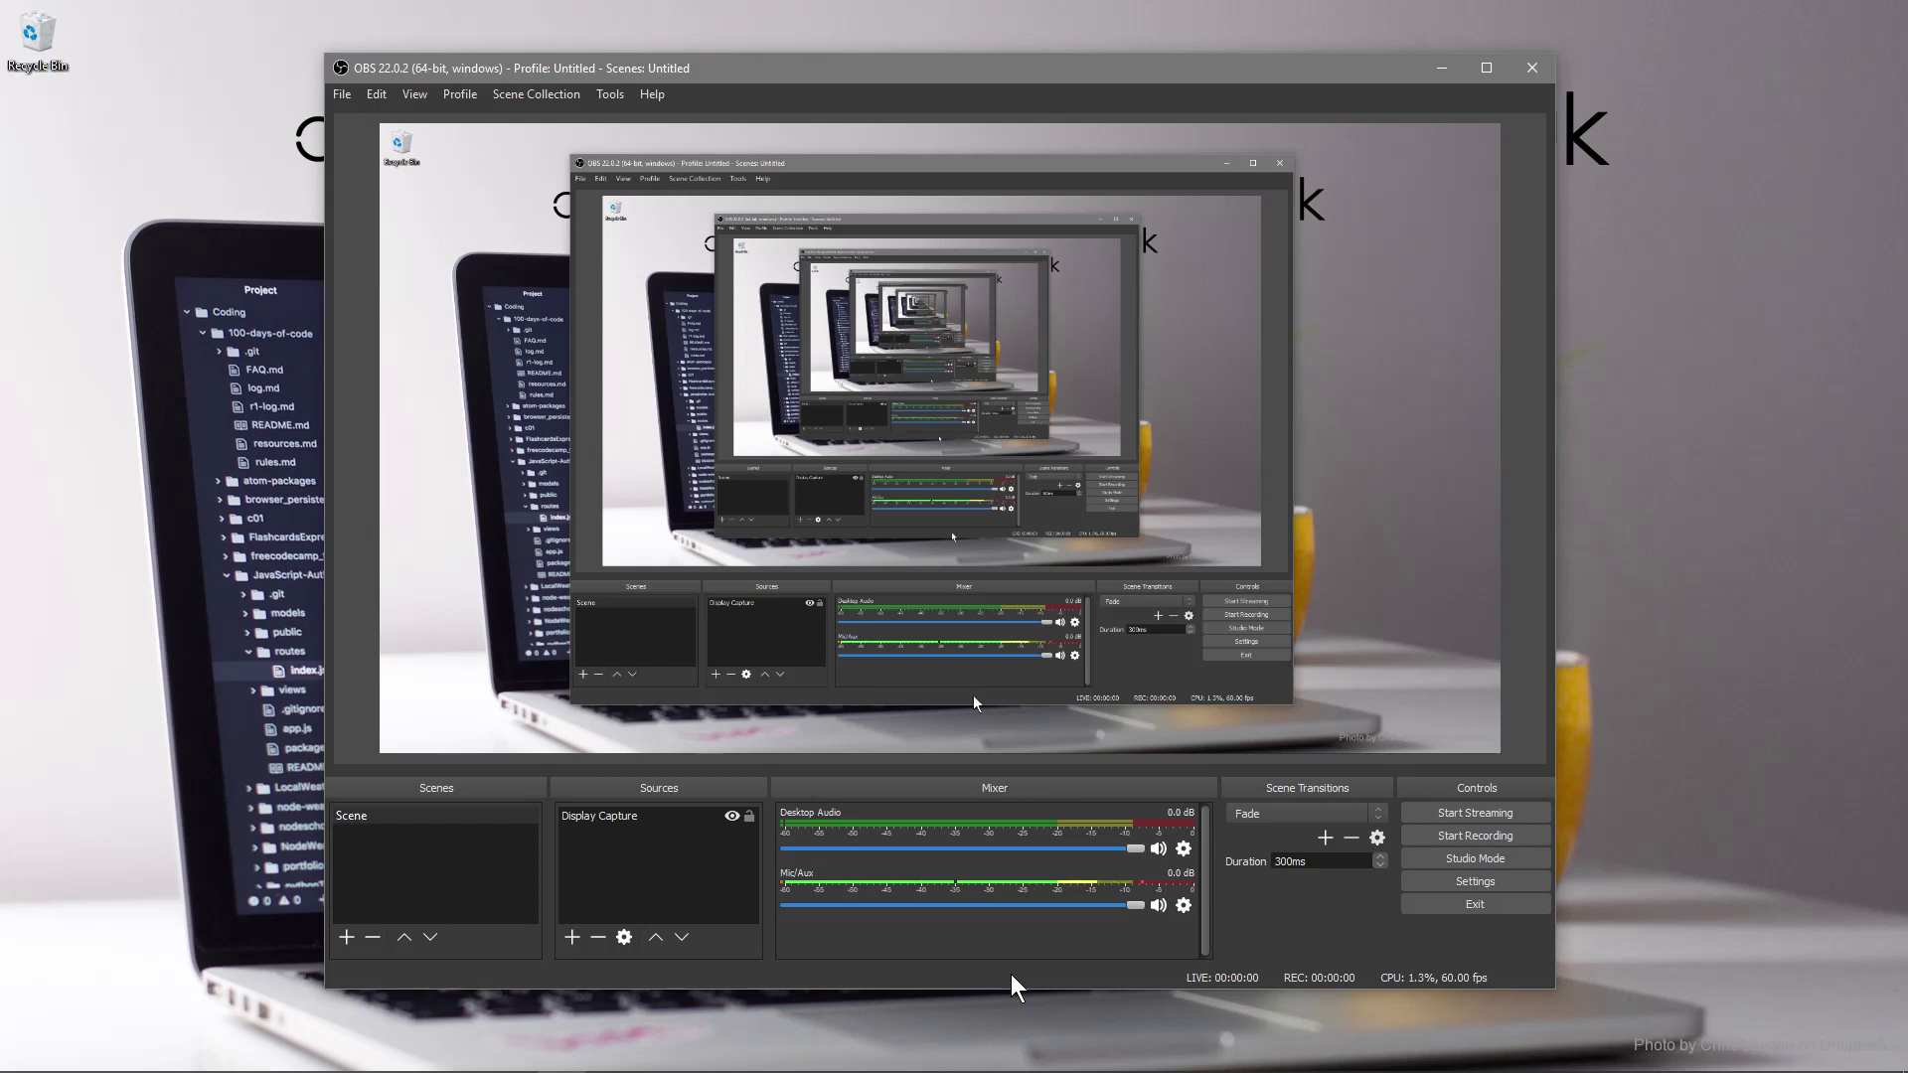
pyautogui.click(1183, 906)
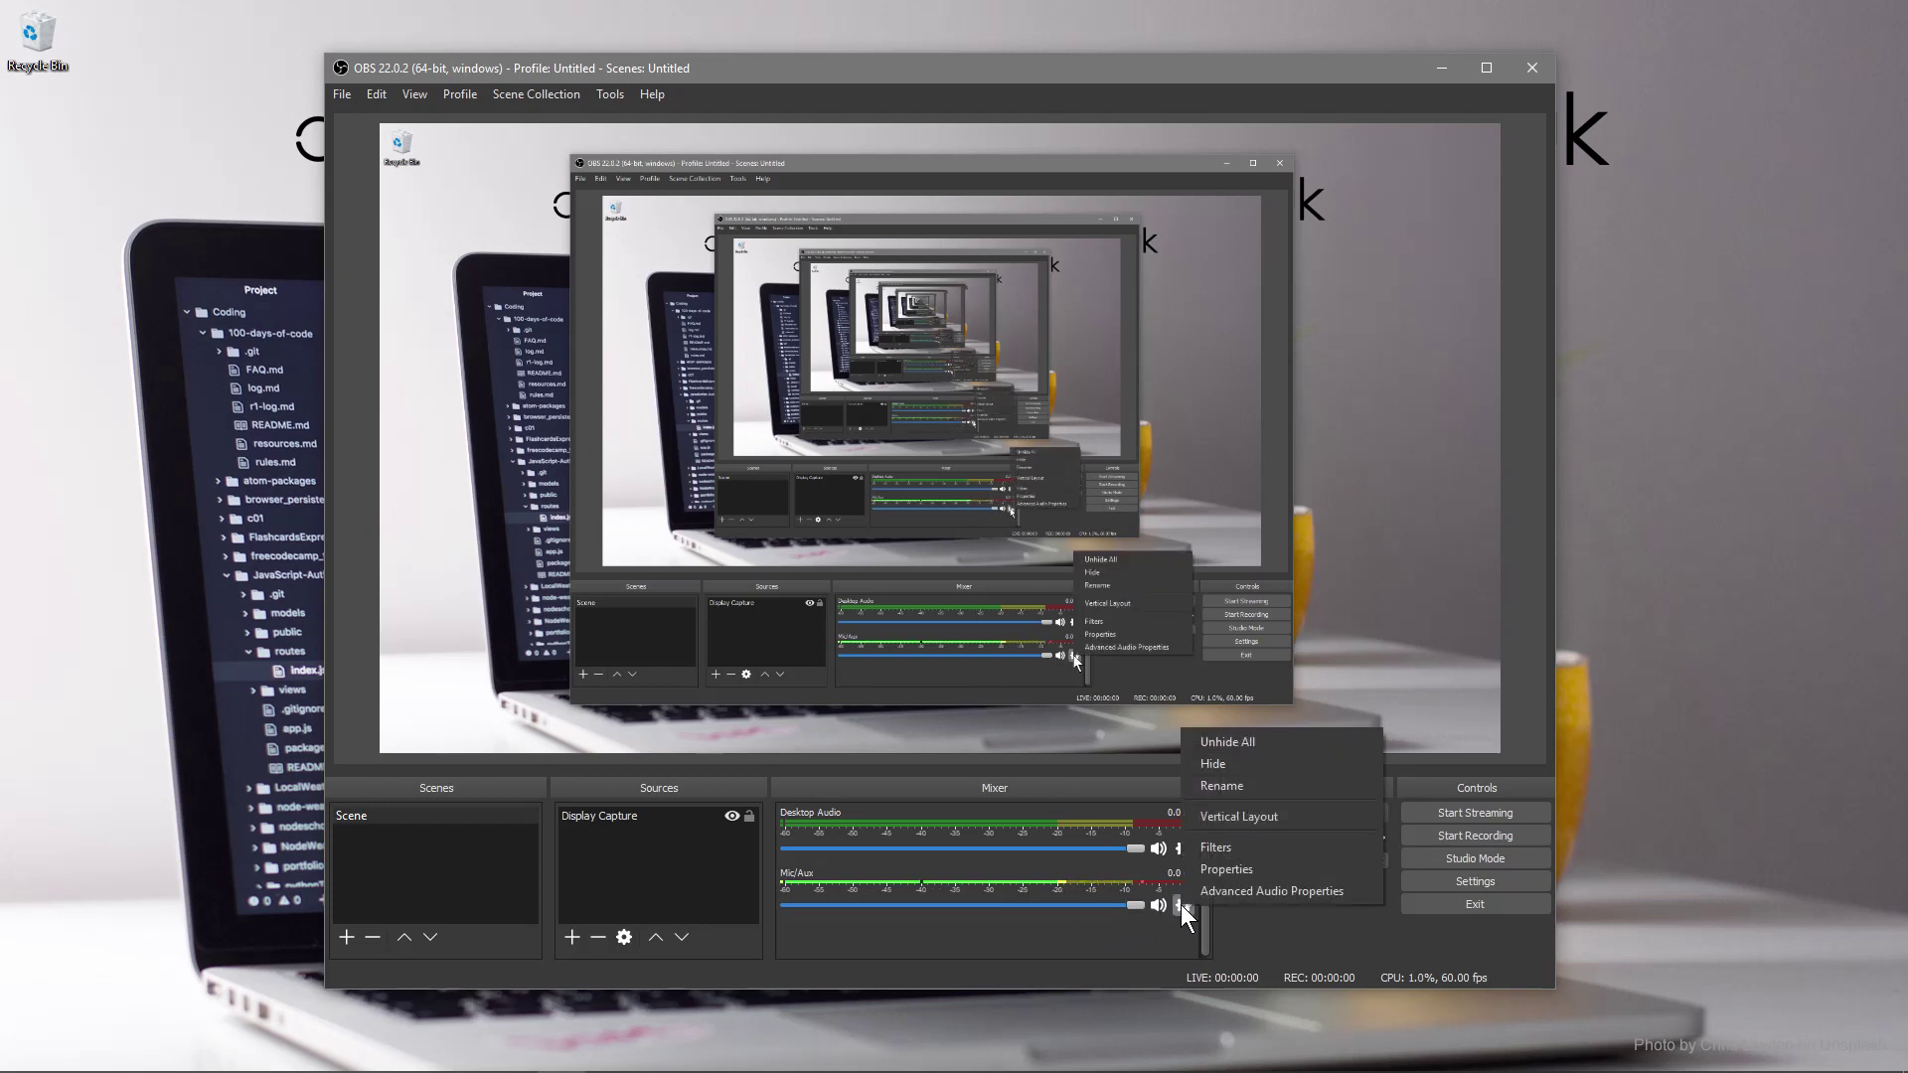
pyautogui.click(1214, 849)
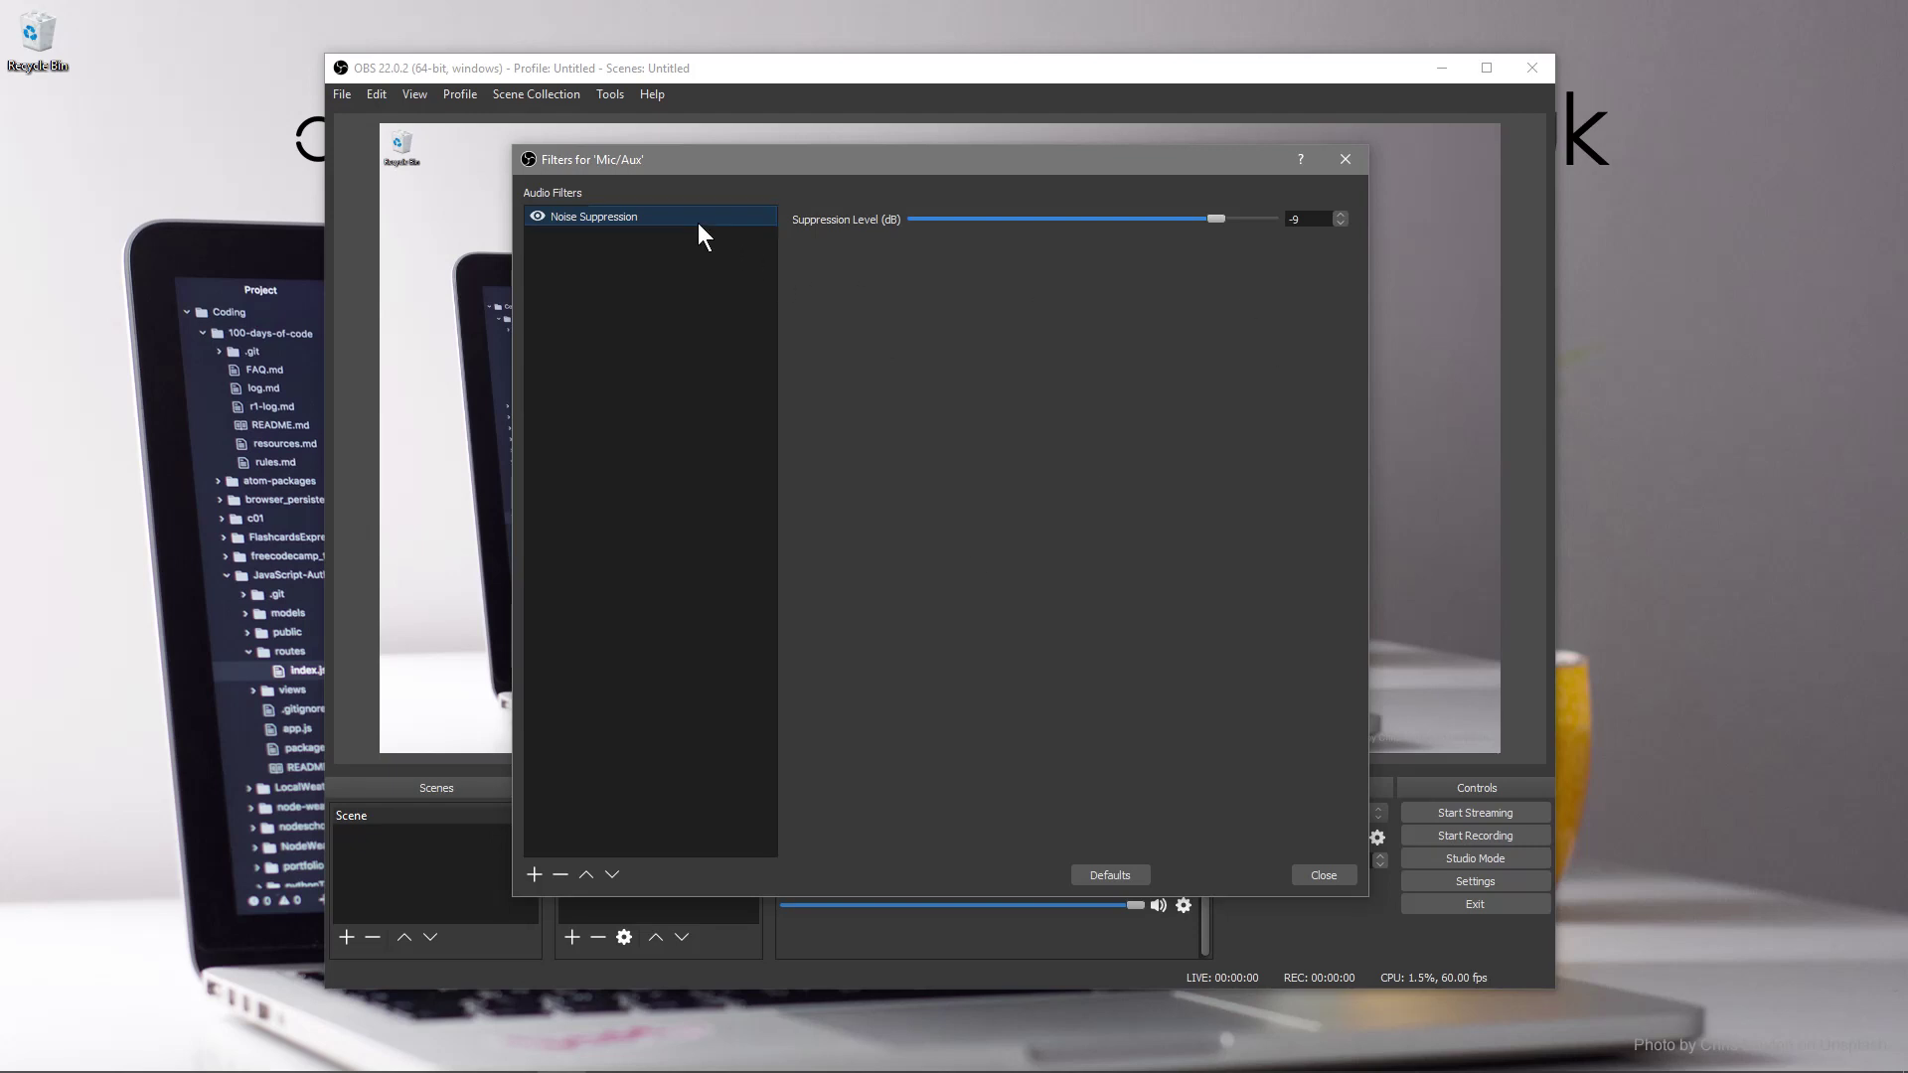
pyautogui.click(558, 876)
pyautogui.click(1020, 560)
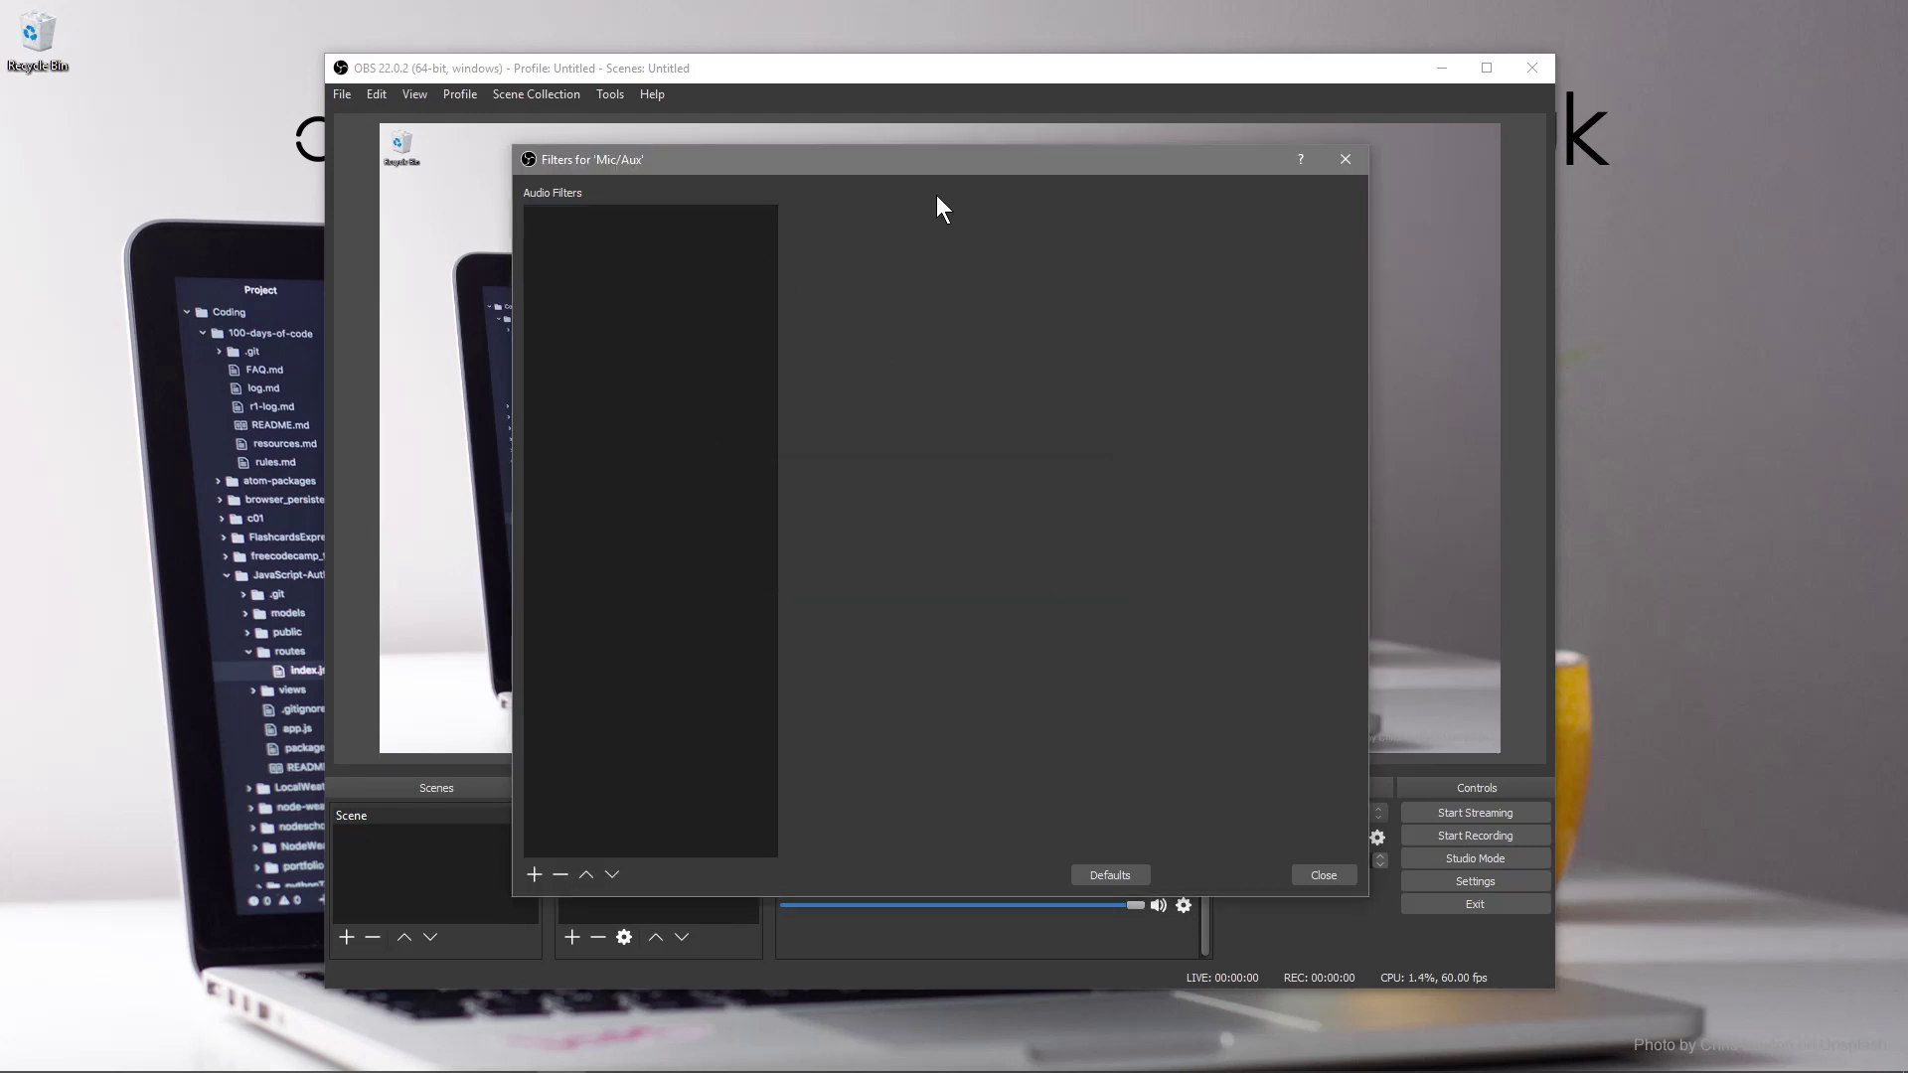
pyautogui.click(903, 135)
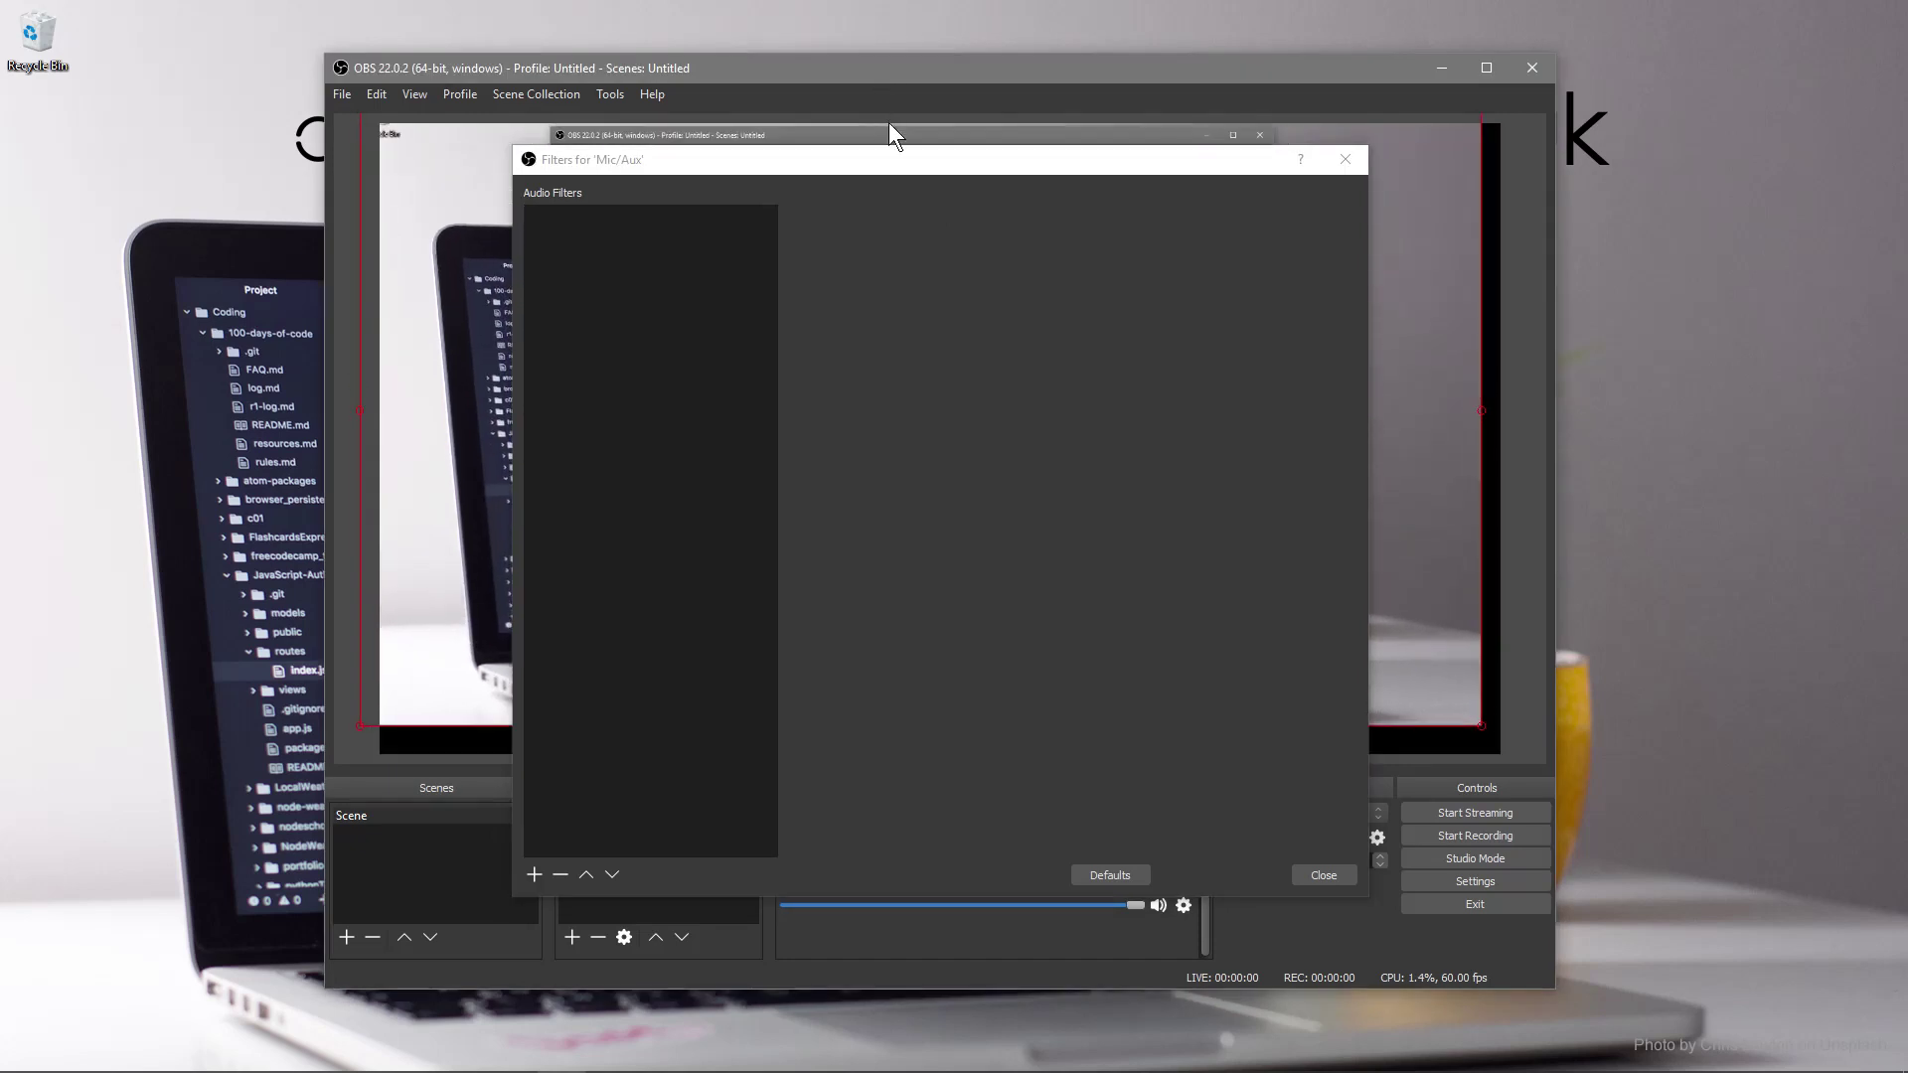
pyautogui.moveTo(981, 165)
pyautogui.mouseDown()
pyautogui.moveTo(636, 25)
pyautogui.moveTo(671, 383)
pyautogui.moveTo(773, 220)
pyautogui.moveTo(949, 158)
pyautogui.mouseUp()
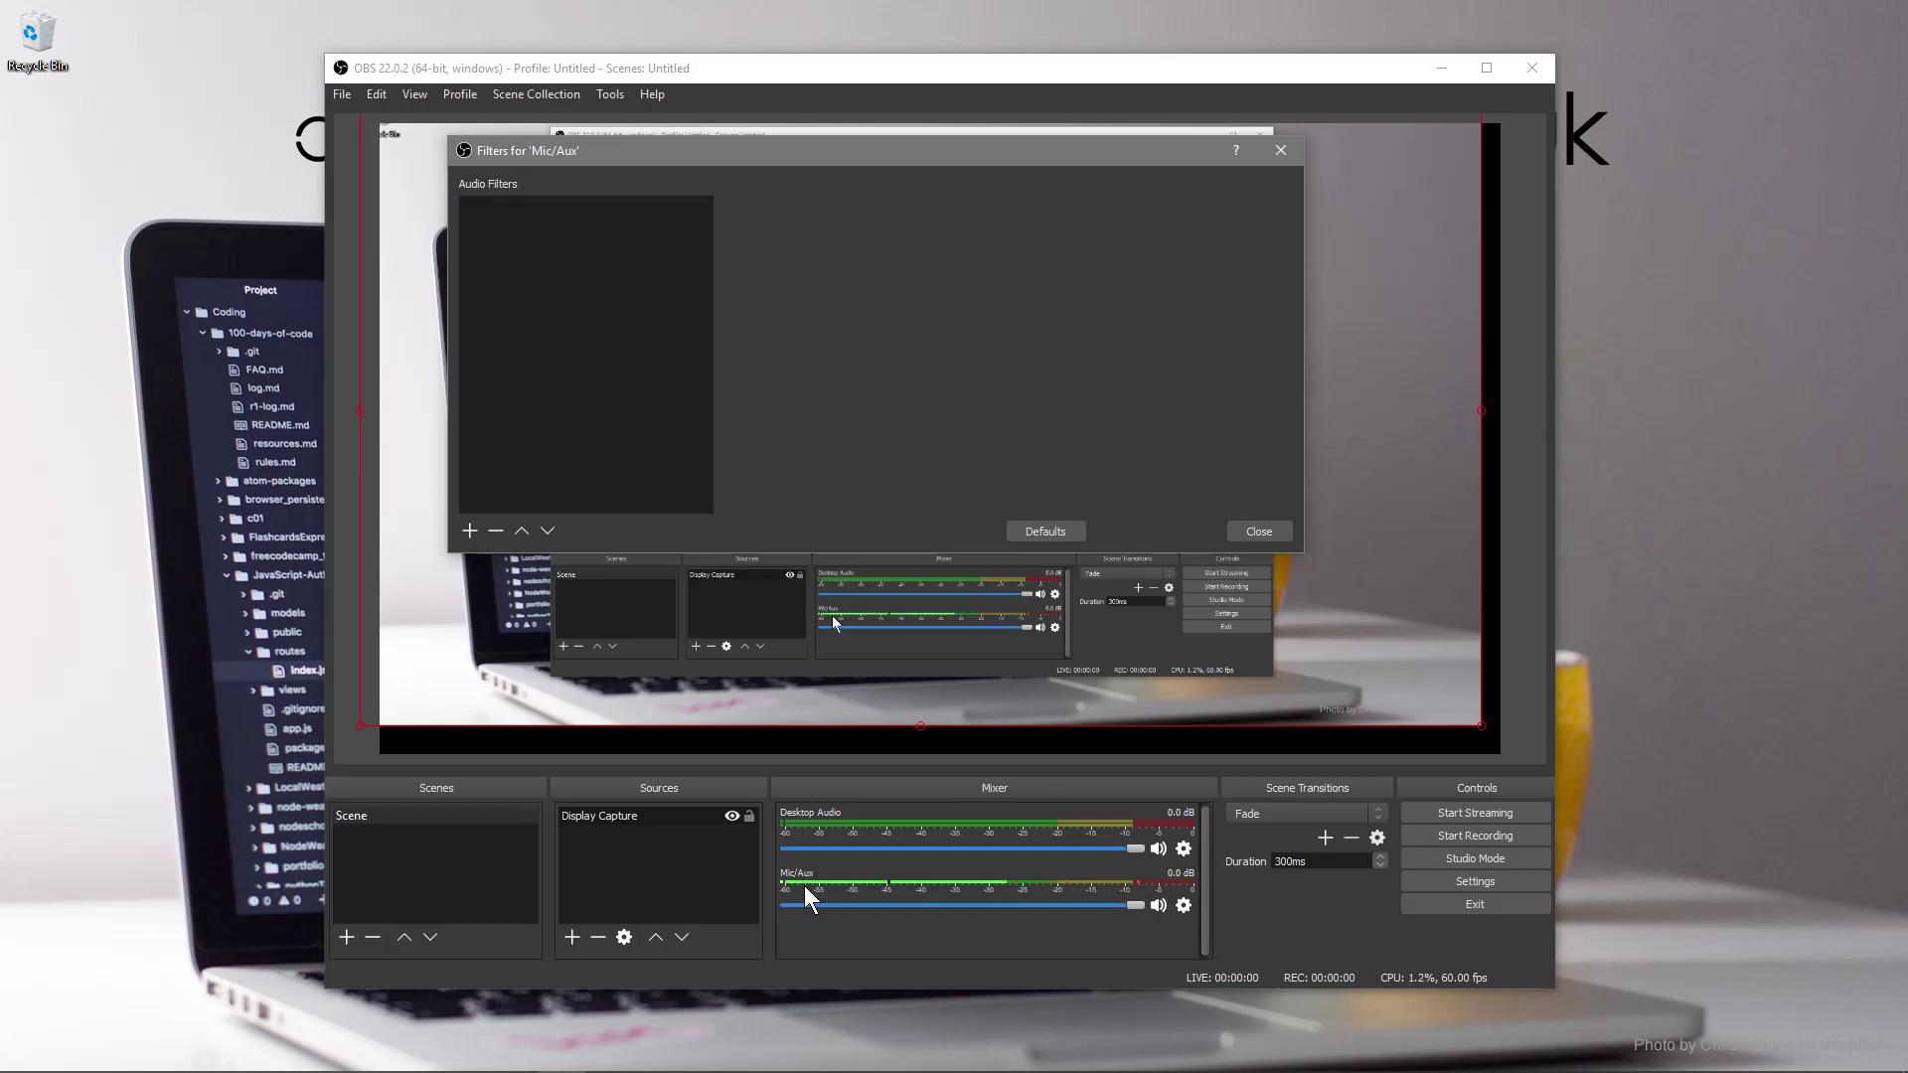
# Add a Noise Suppression filter to Mic/Aux and set its suppression level to -9 dB.
pyautogui.click(1283, 151)
pyautogui.click(1179, 905)
pyautogui.click(1208, 851)
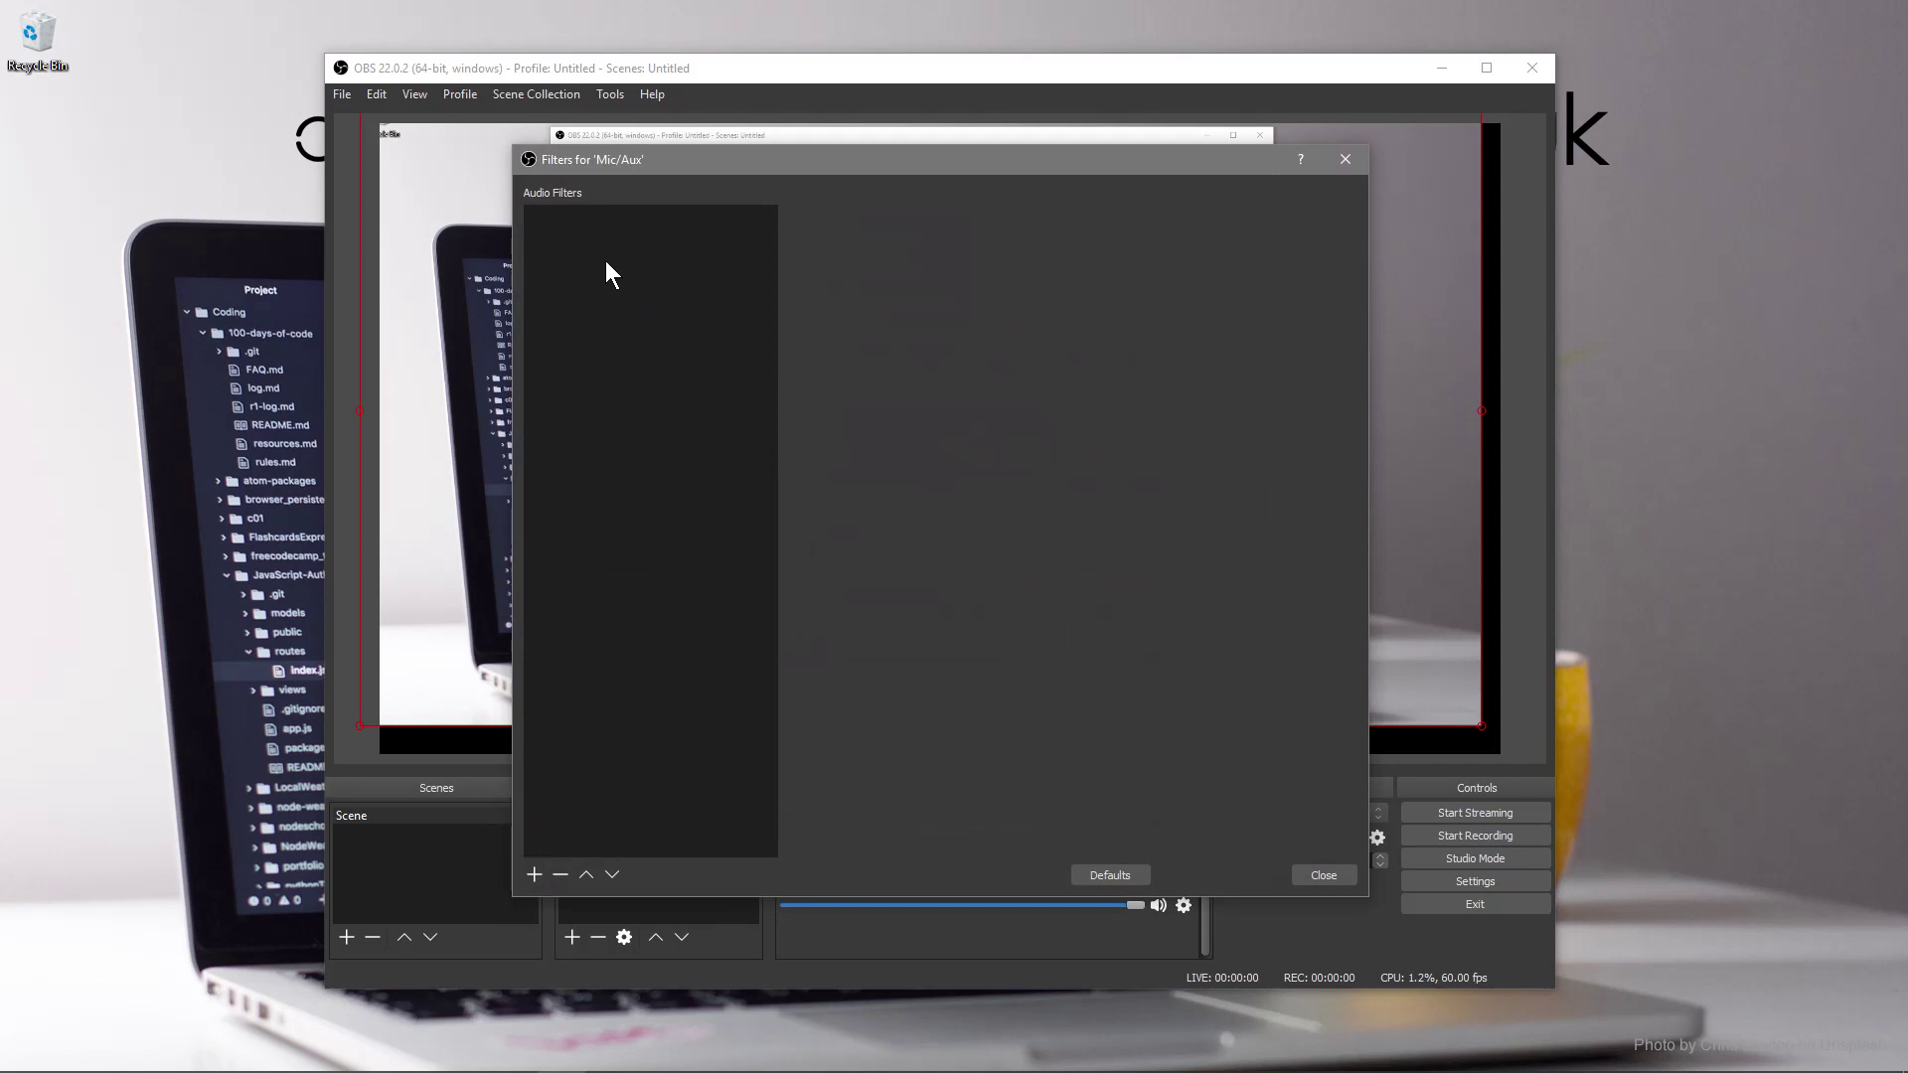
pyautogui.moveTo(698, 150); pyautogui.dragTo(683, 75)
pyautogui.click(501, 555)
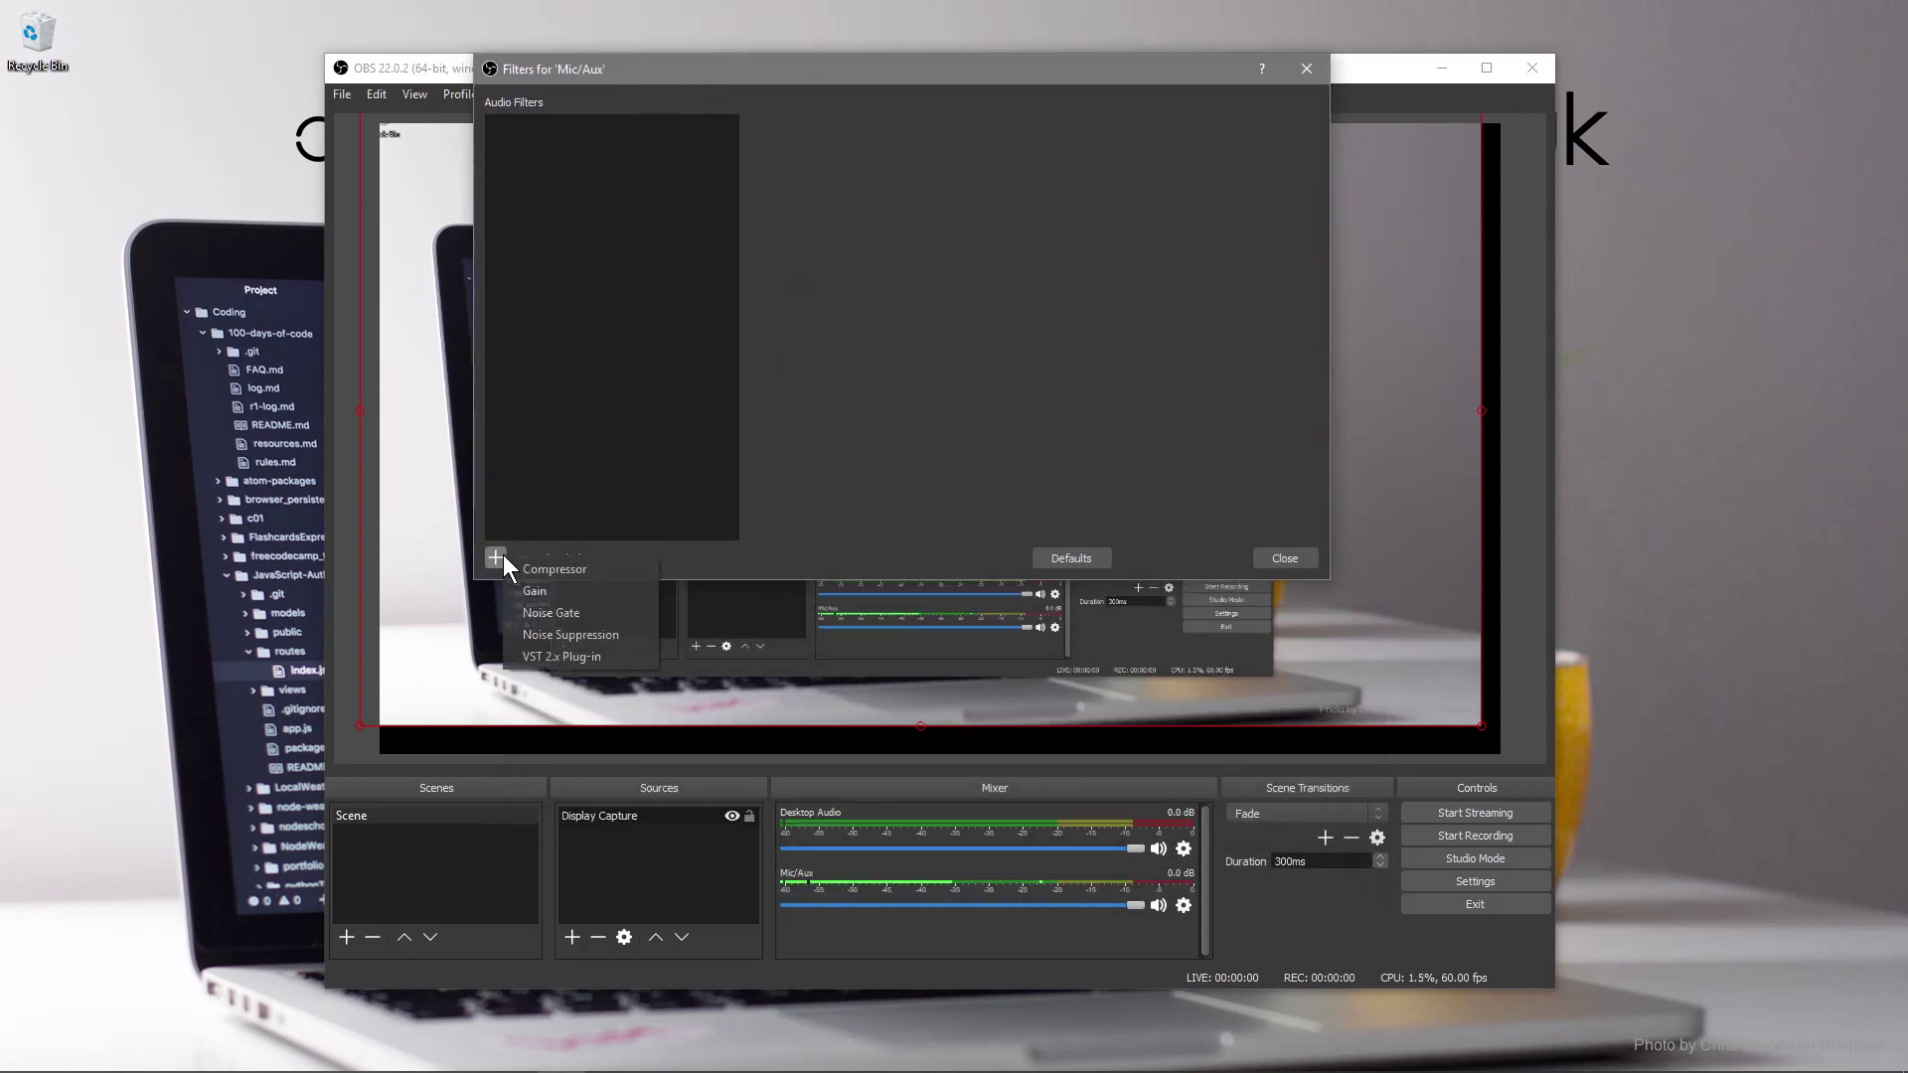
pyautogui.click(570, 636)
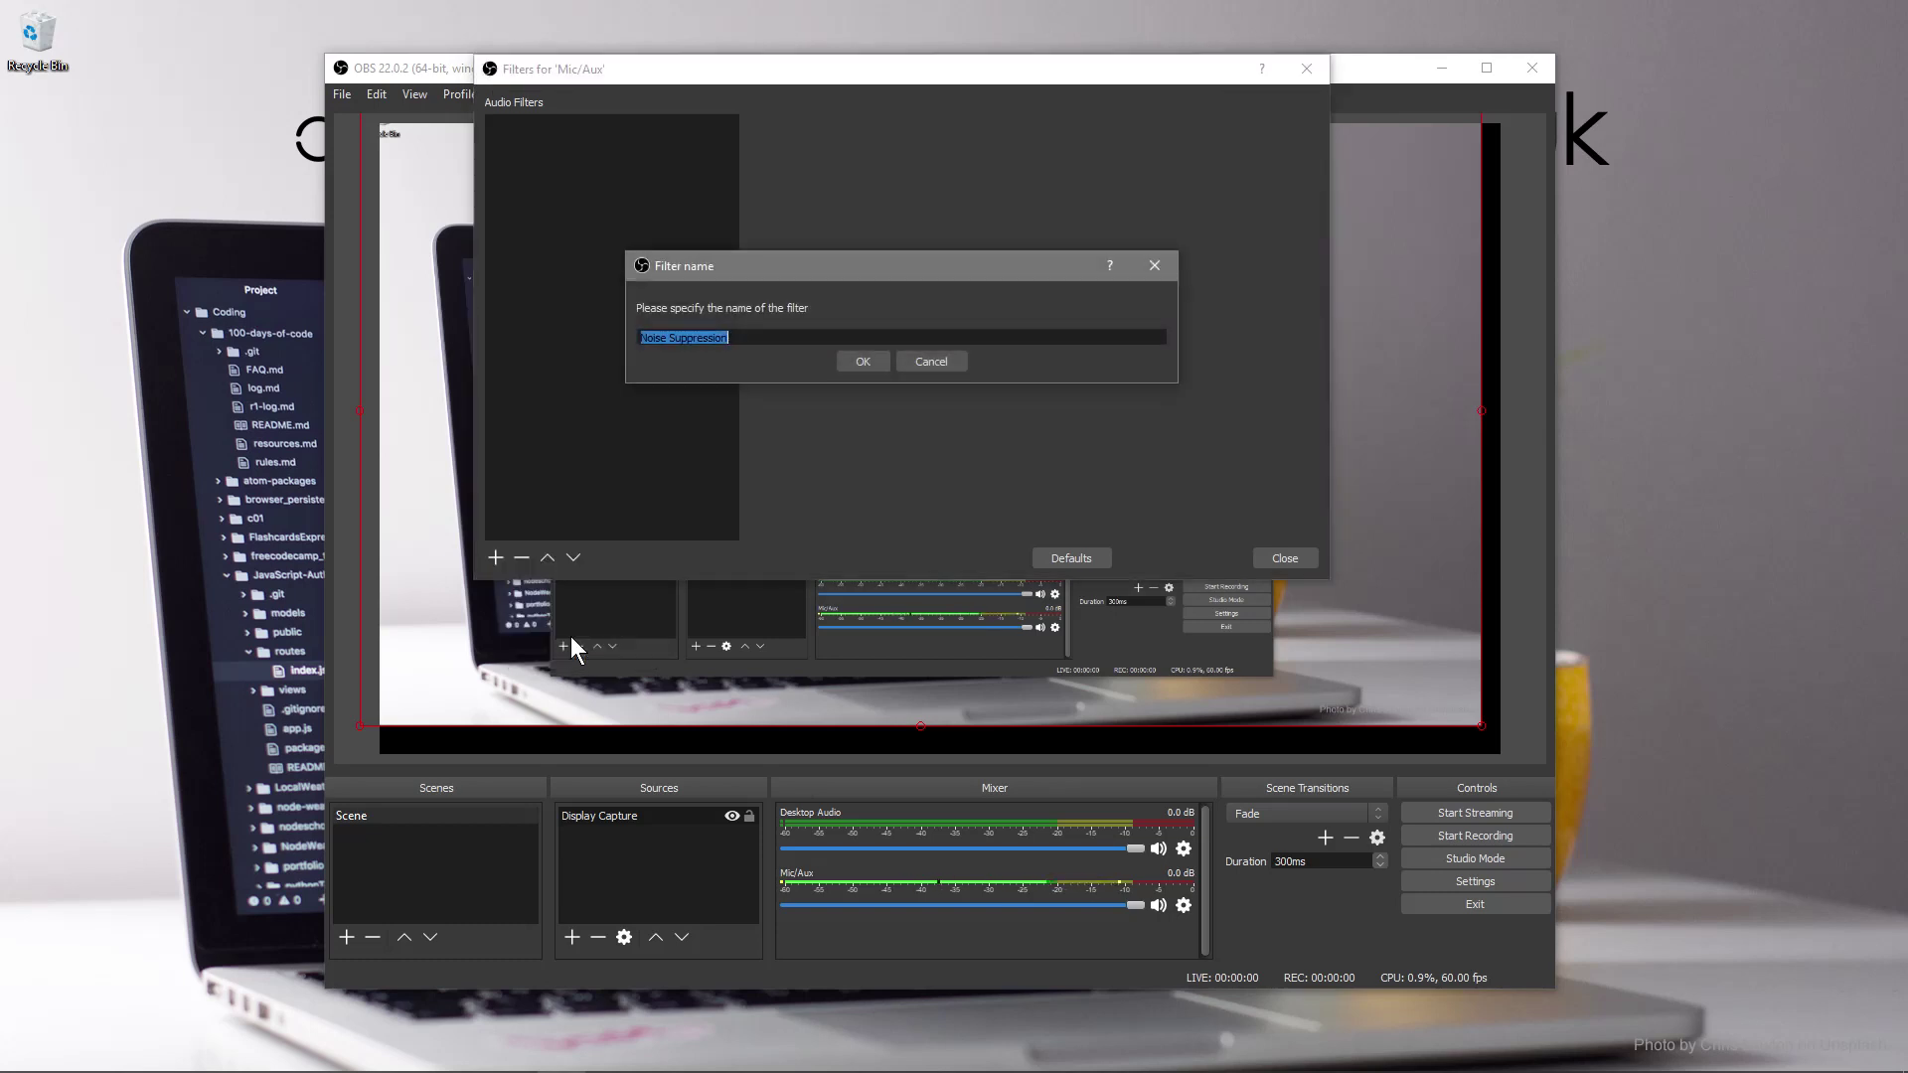
pyautogui.click(875, 362)
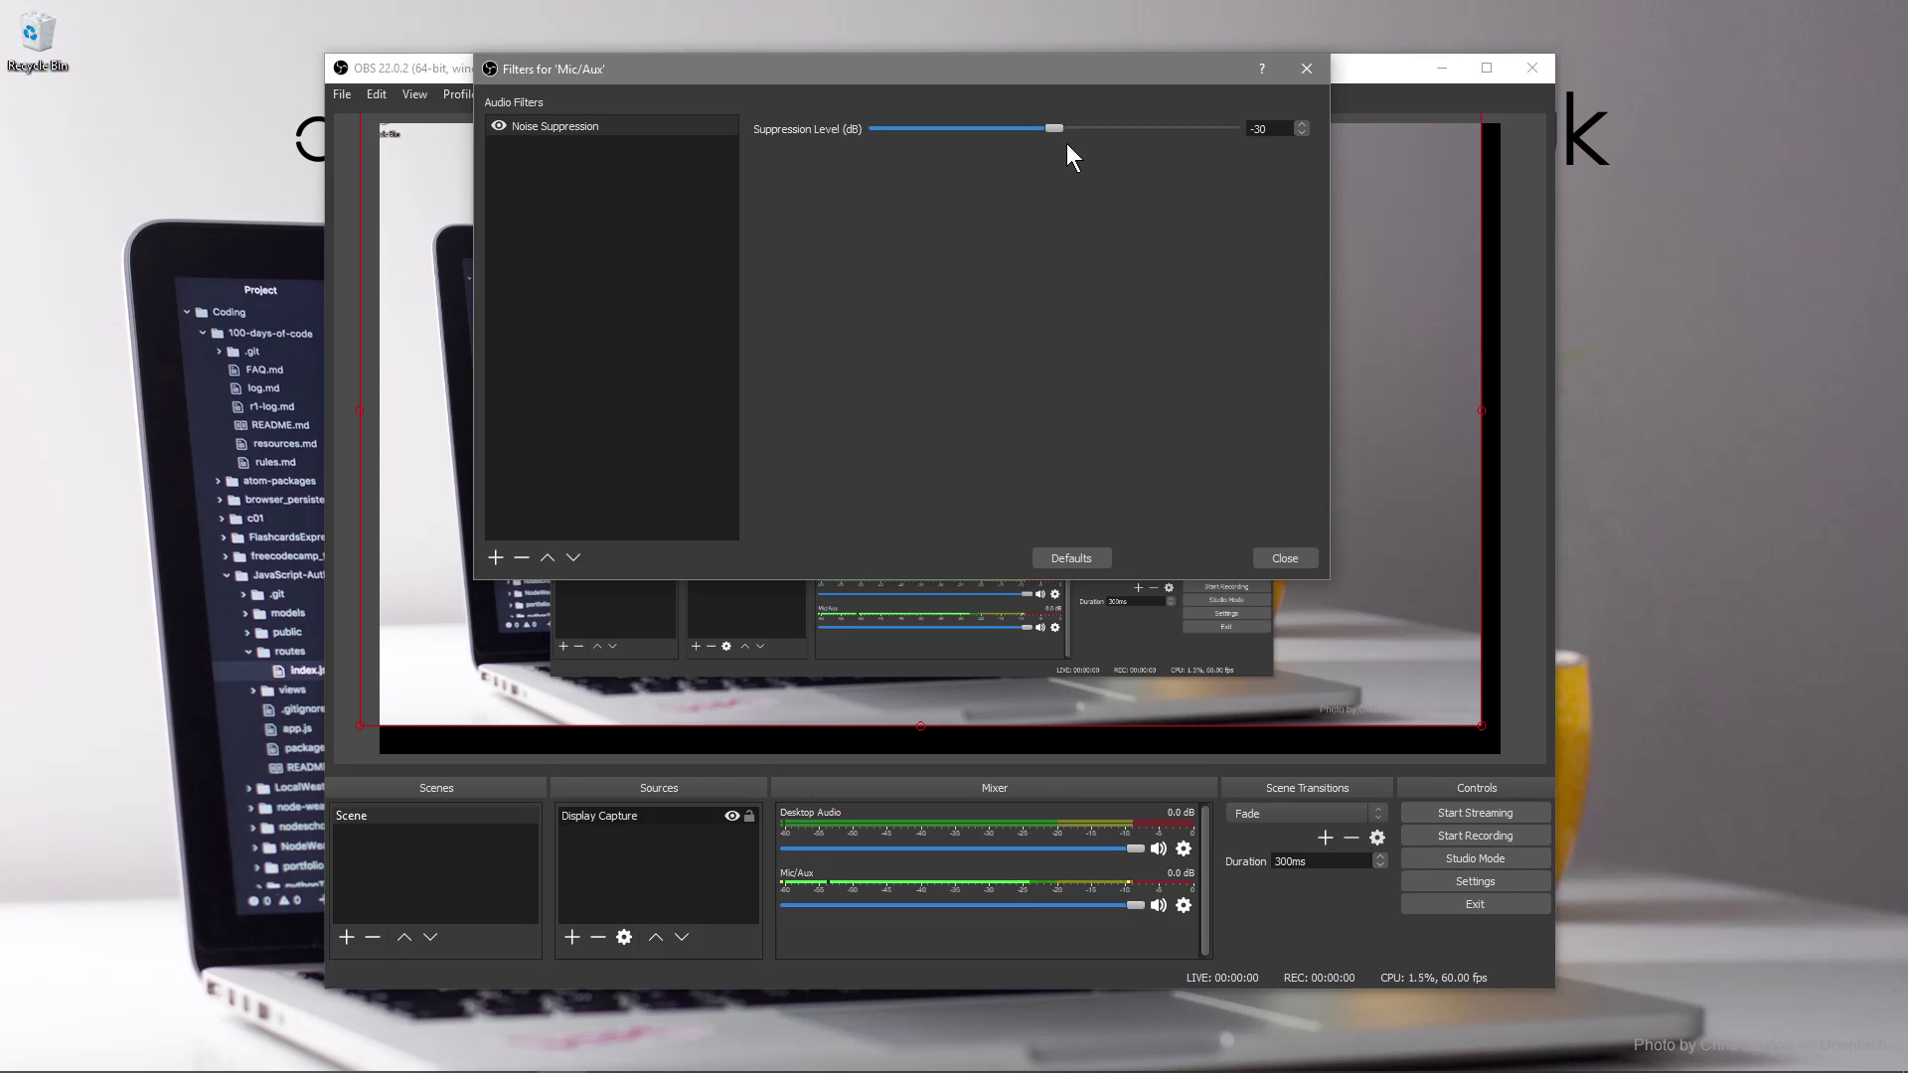
pyautogui.moveTo(1054, 128); pyautogui.dragTo(1175, 129)
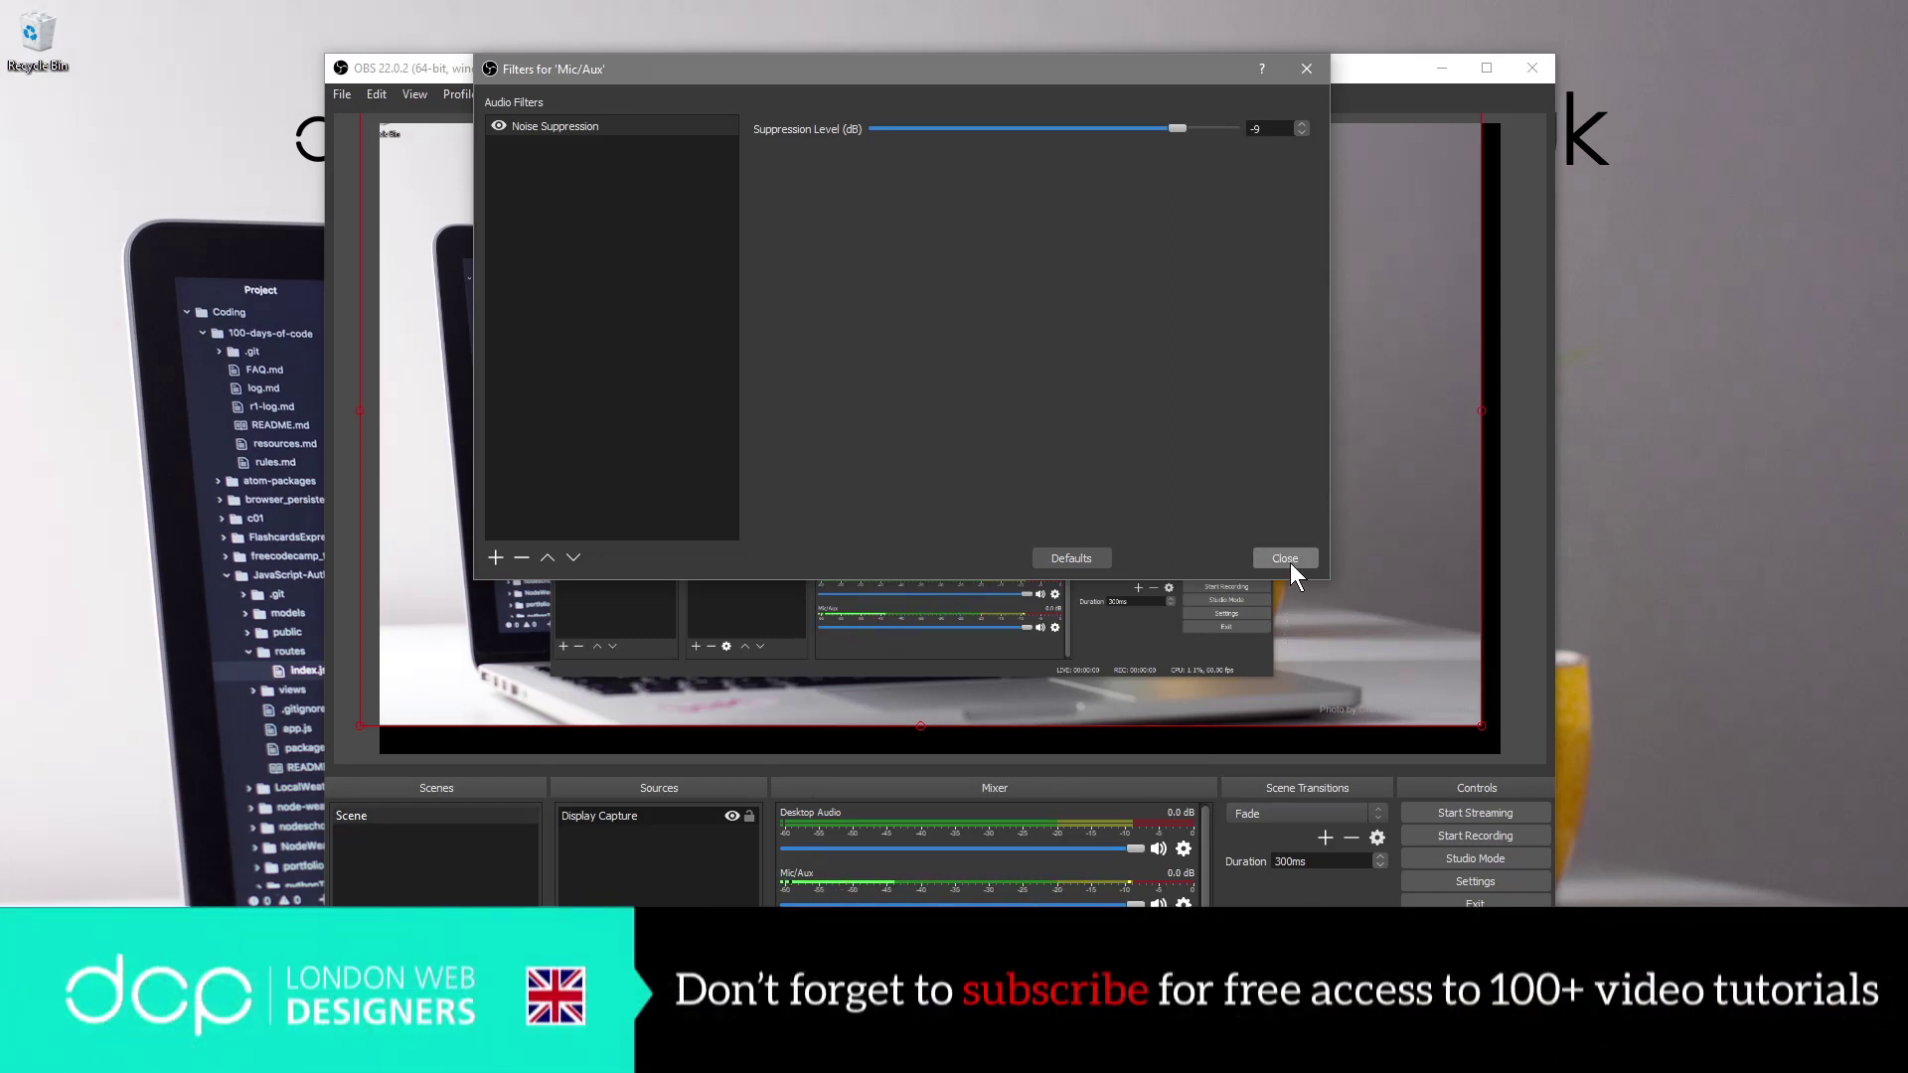
# Close the filters and set the audio sample rate to 48kHz in Settings > Audio.
pyautogui.click(1286, 558)
pyautogui.click(341, 96)
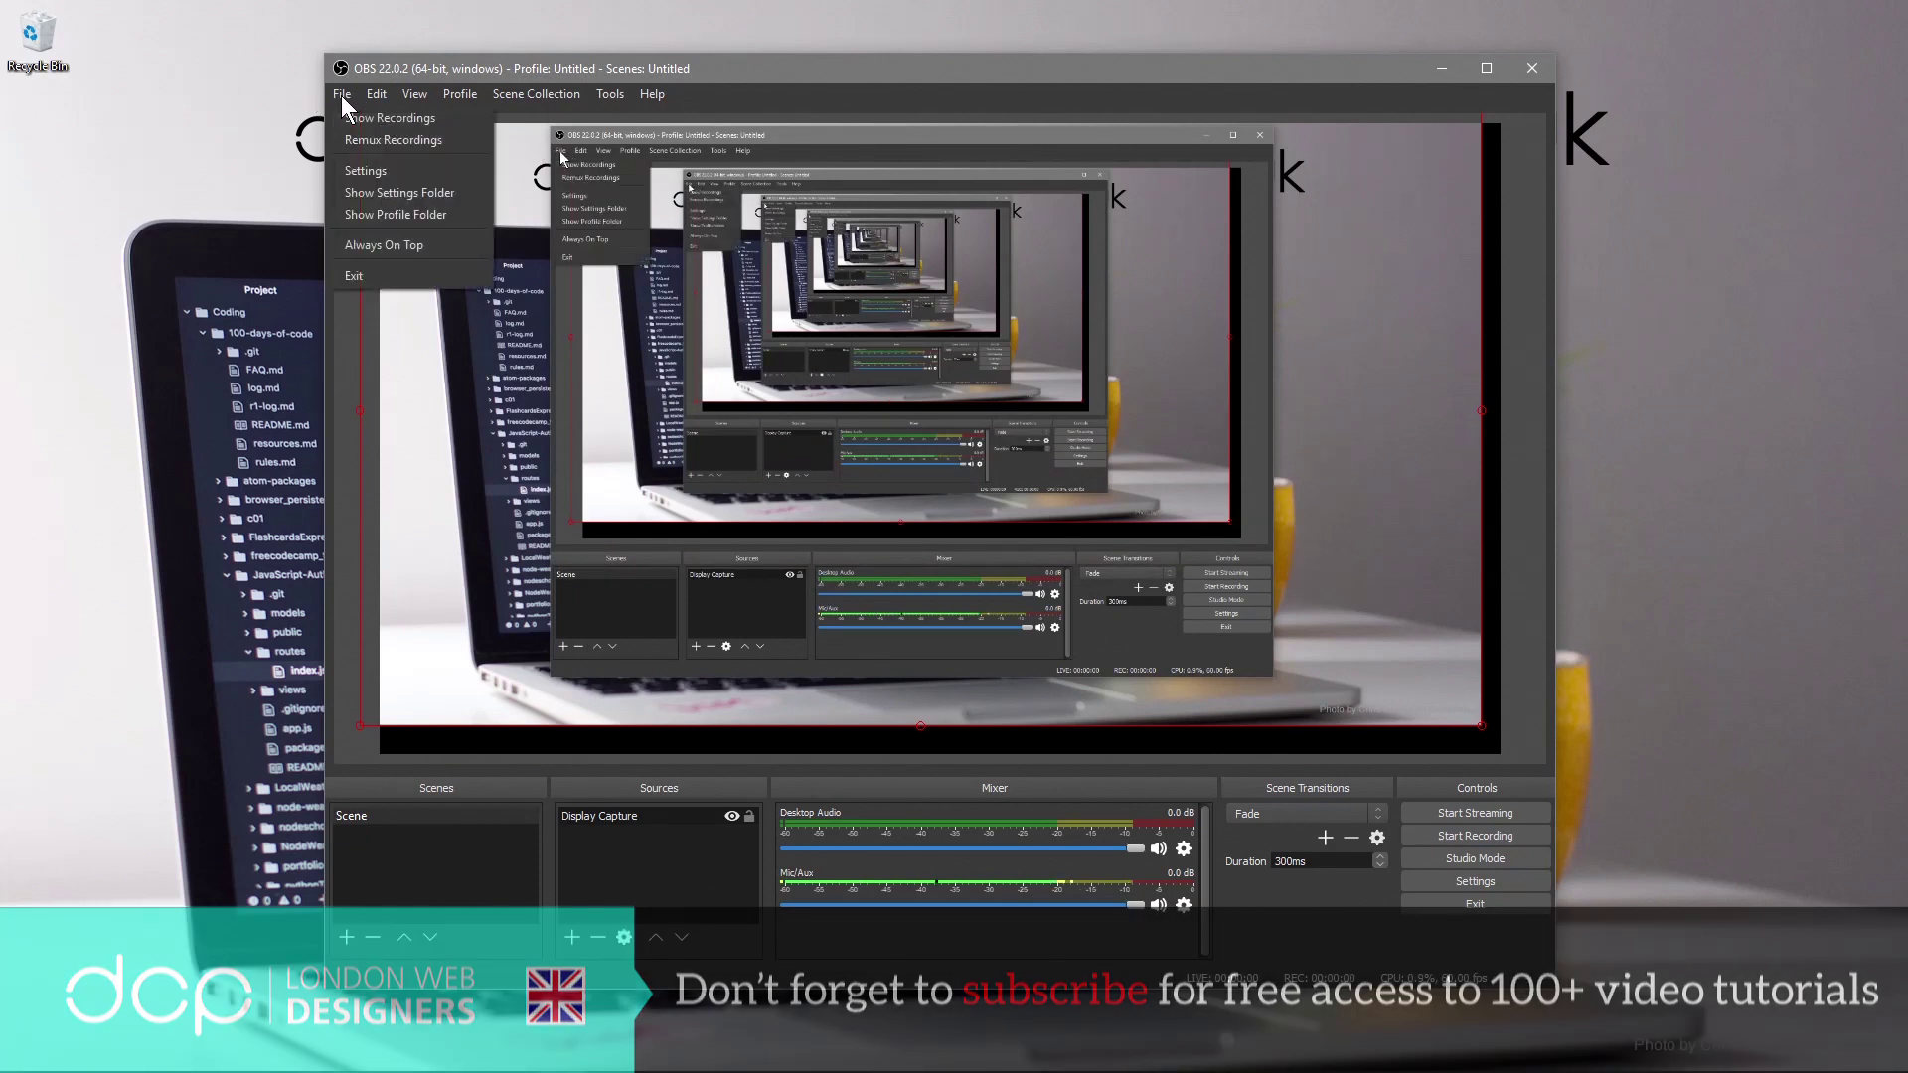
pyautogui.click(394, 179)
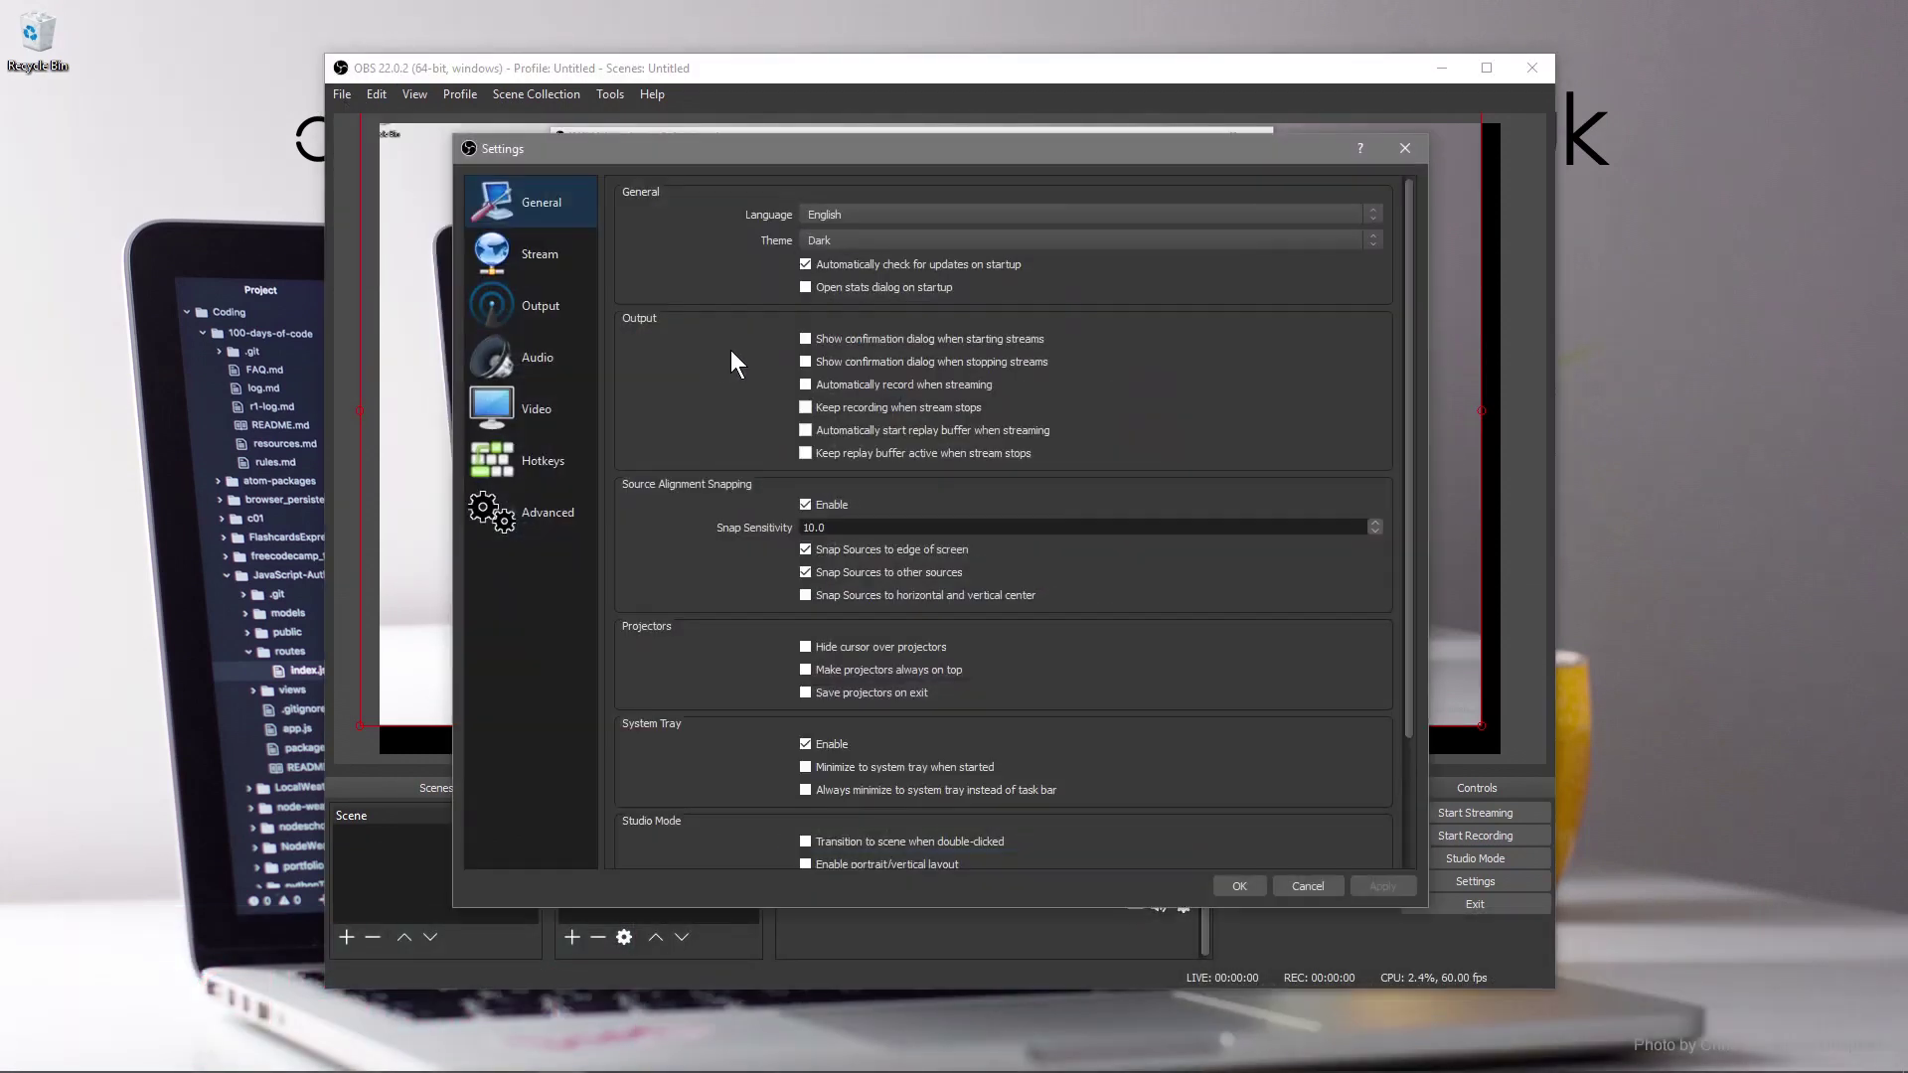
pyautogui.click(539, 366)
pyautogui.click(830, 195)
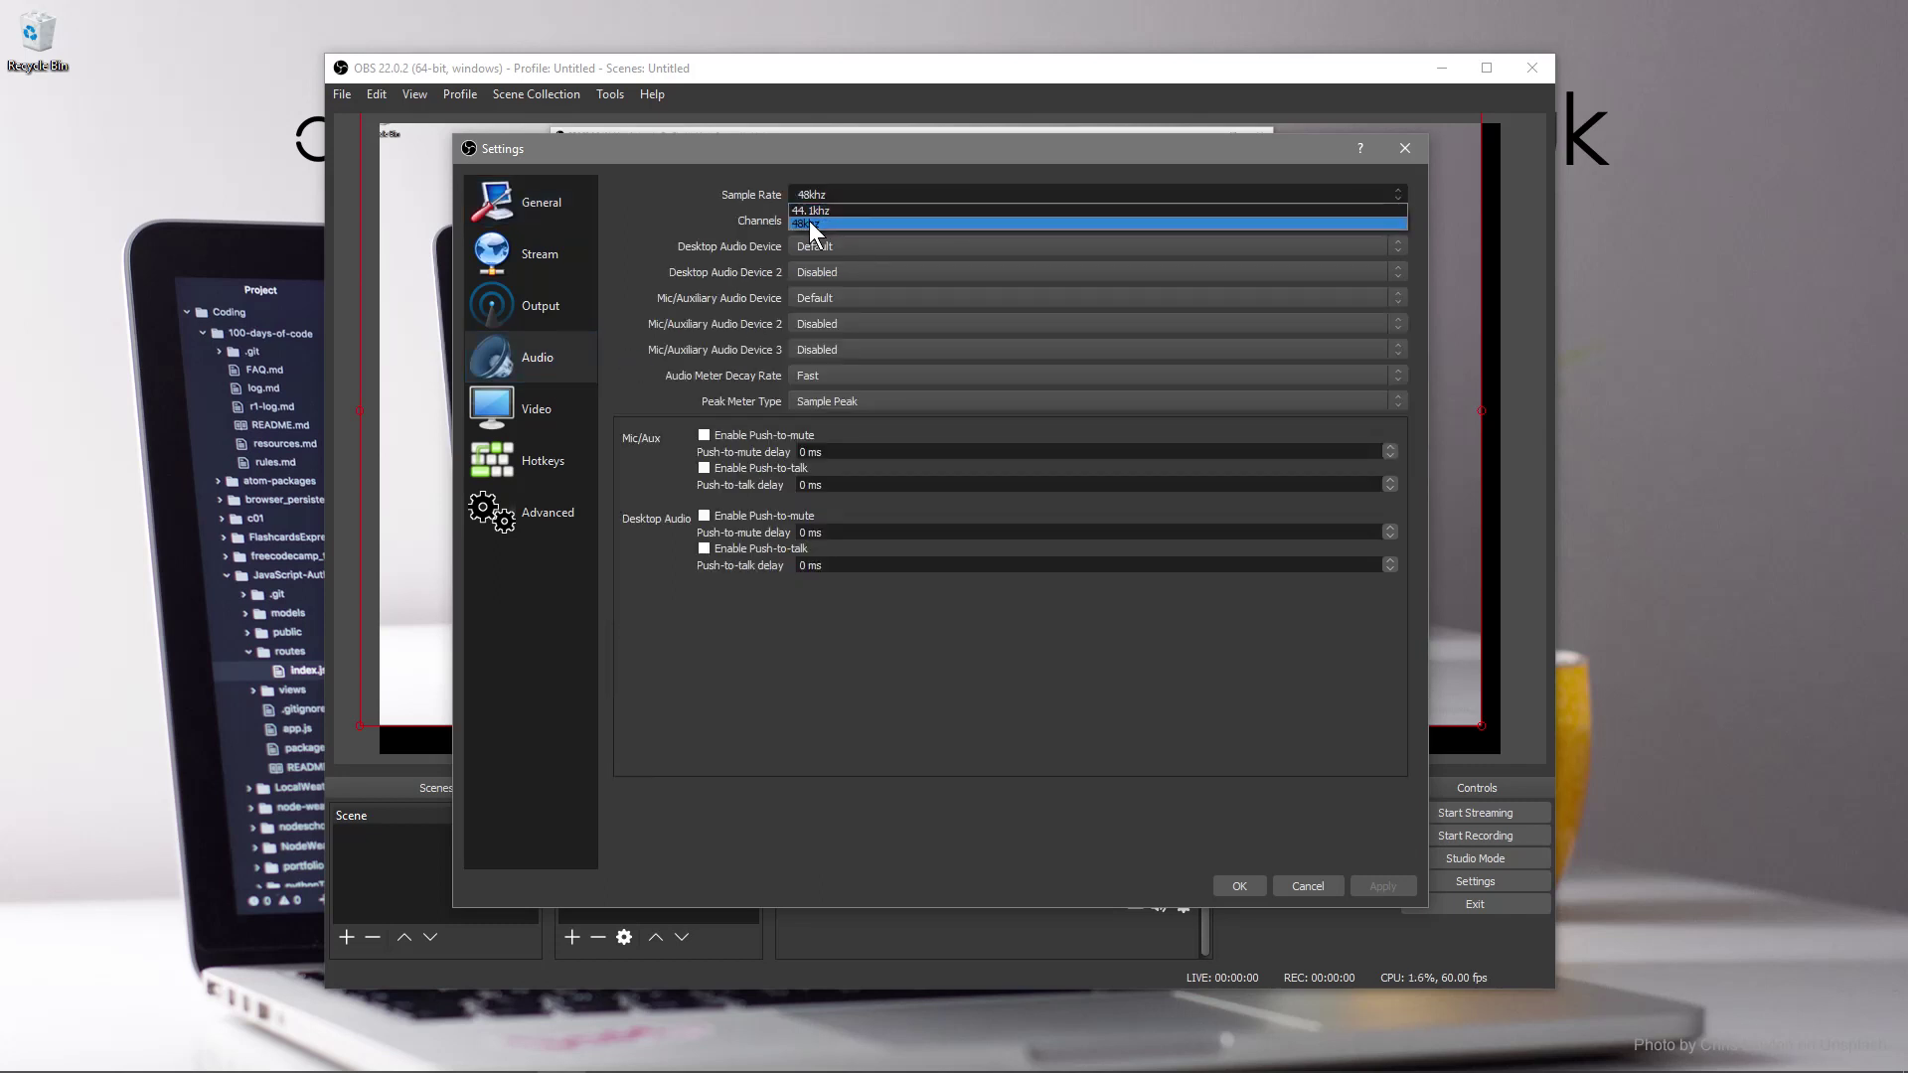
pyautogui.click(807, 223)
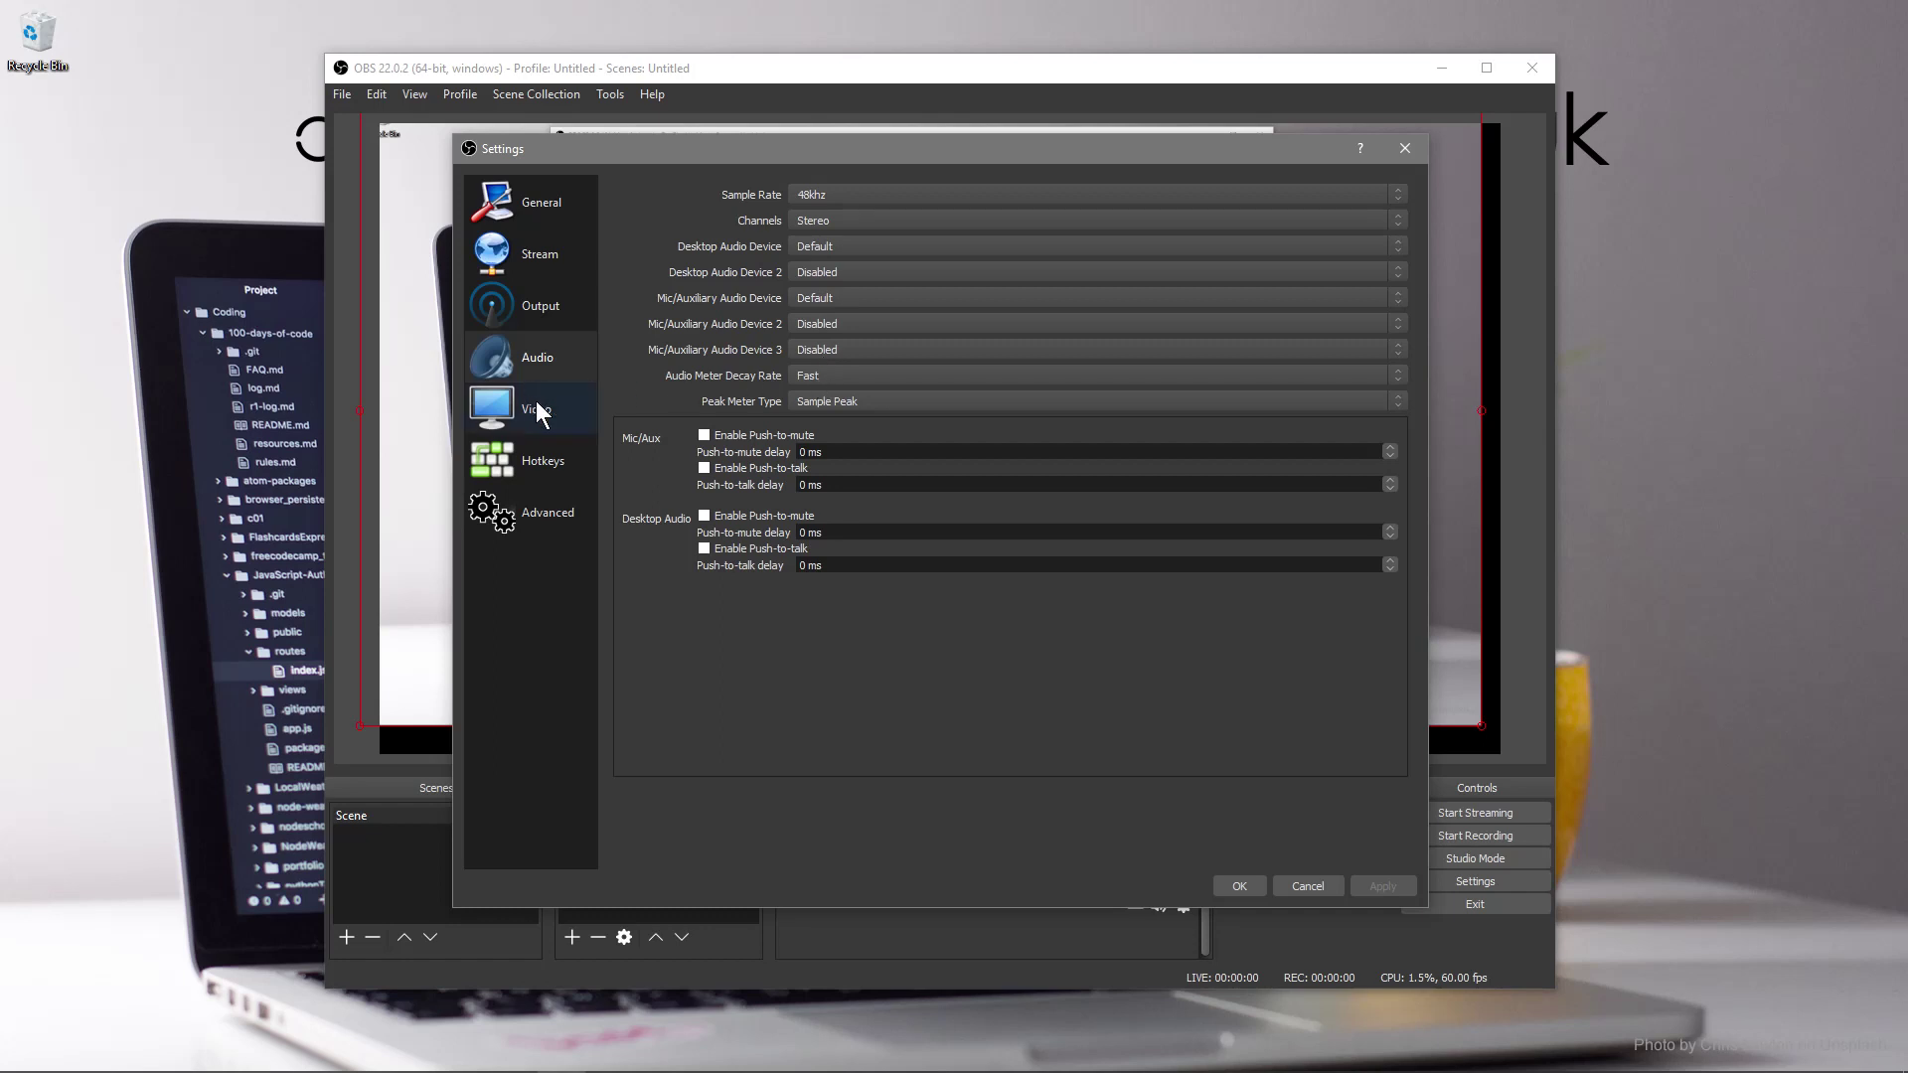
# Set the Output page's recording quality to Indistinguishable Quality, Large File Size.
pyautogui.click(522, 313)
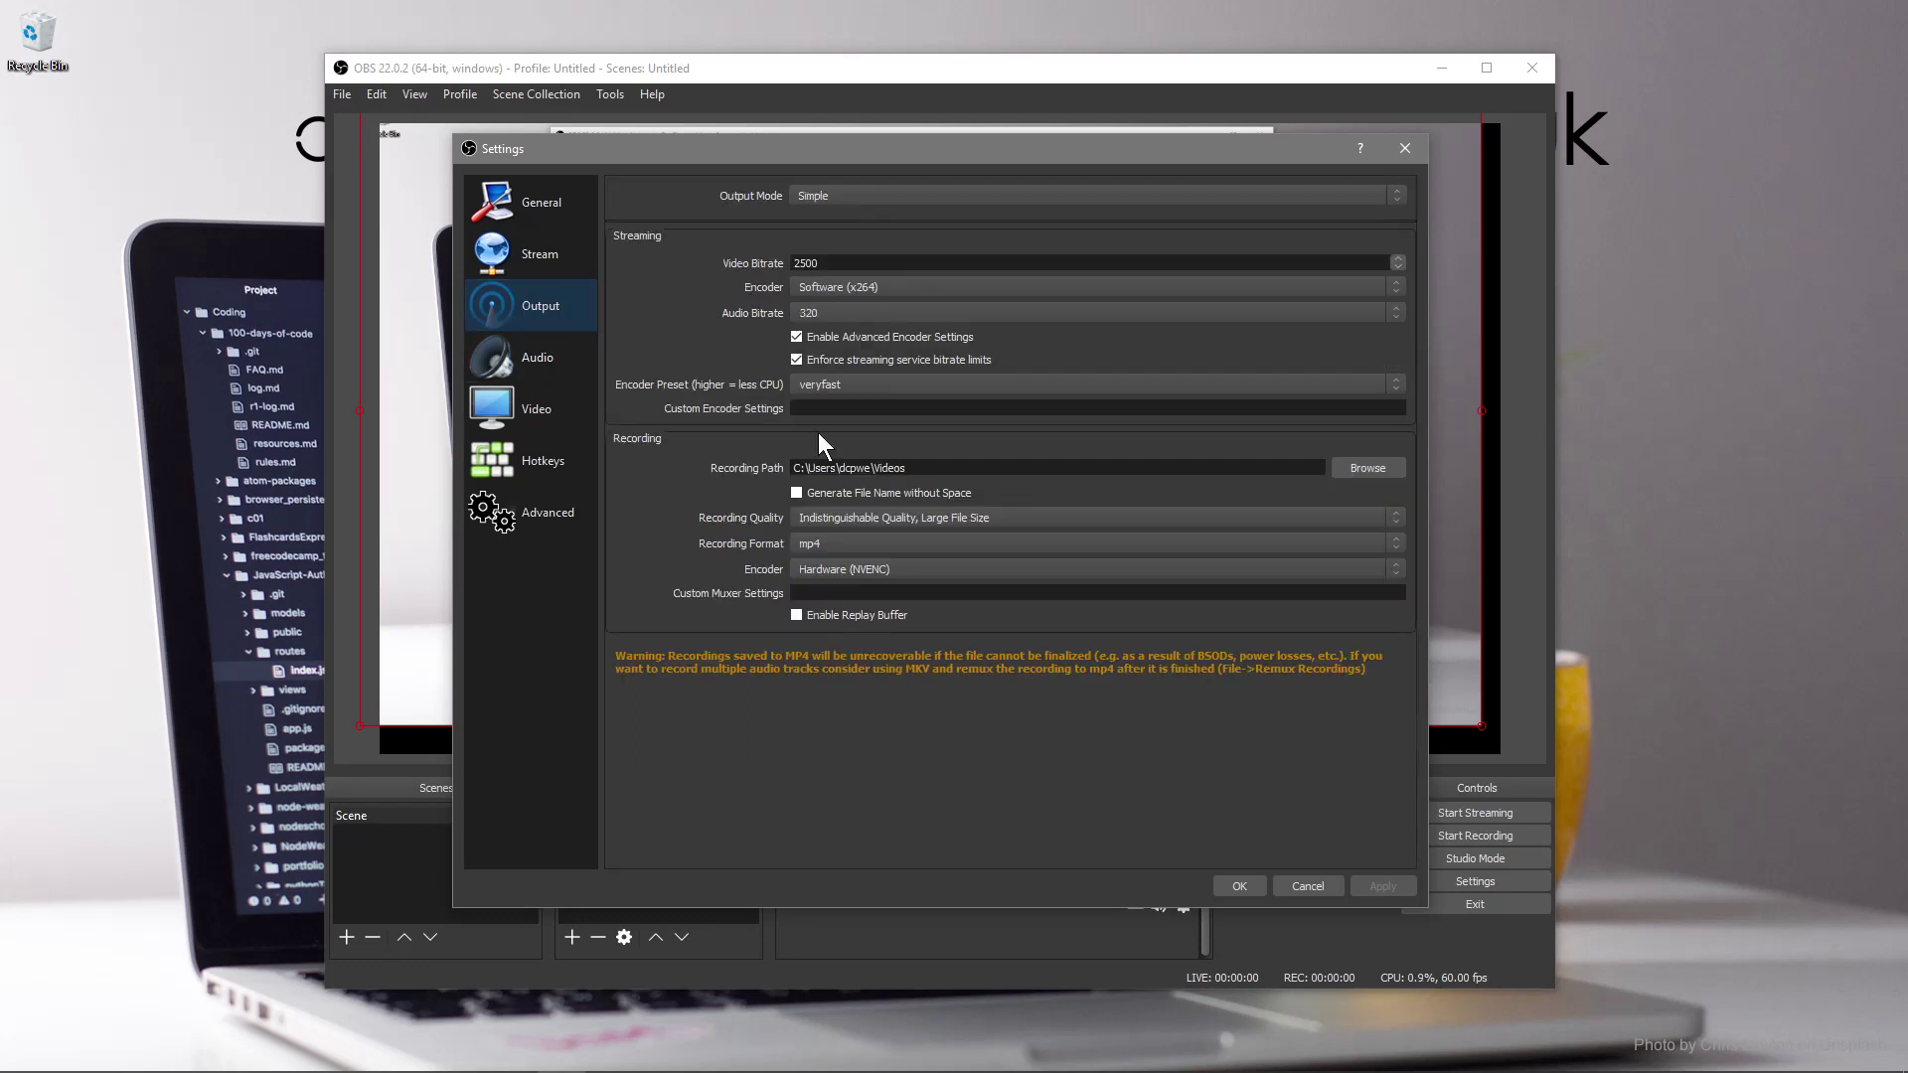
pyautogui.click(856, 515)
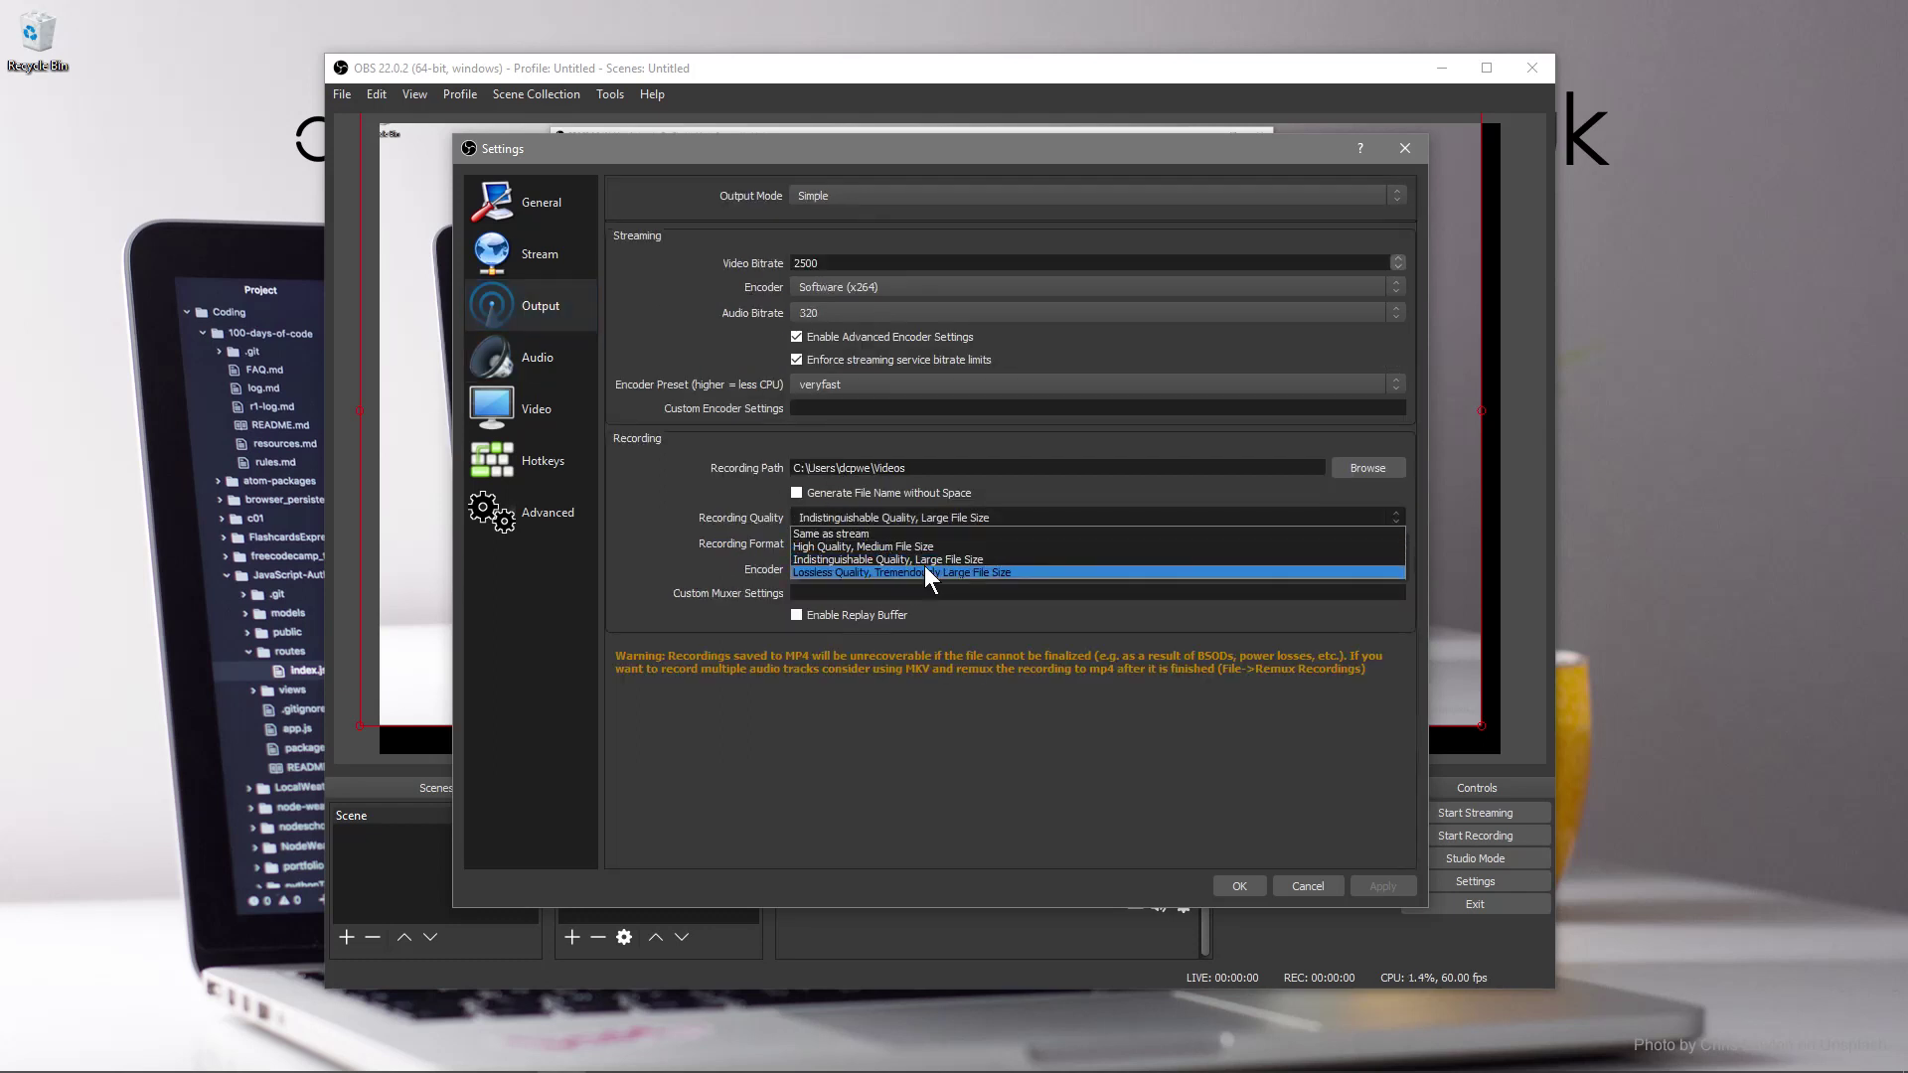
pyautogui.click(969, 559)
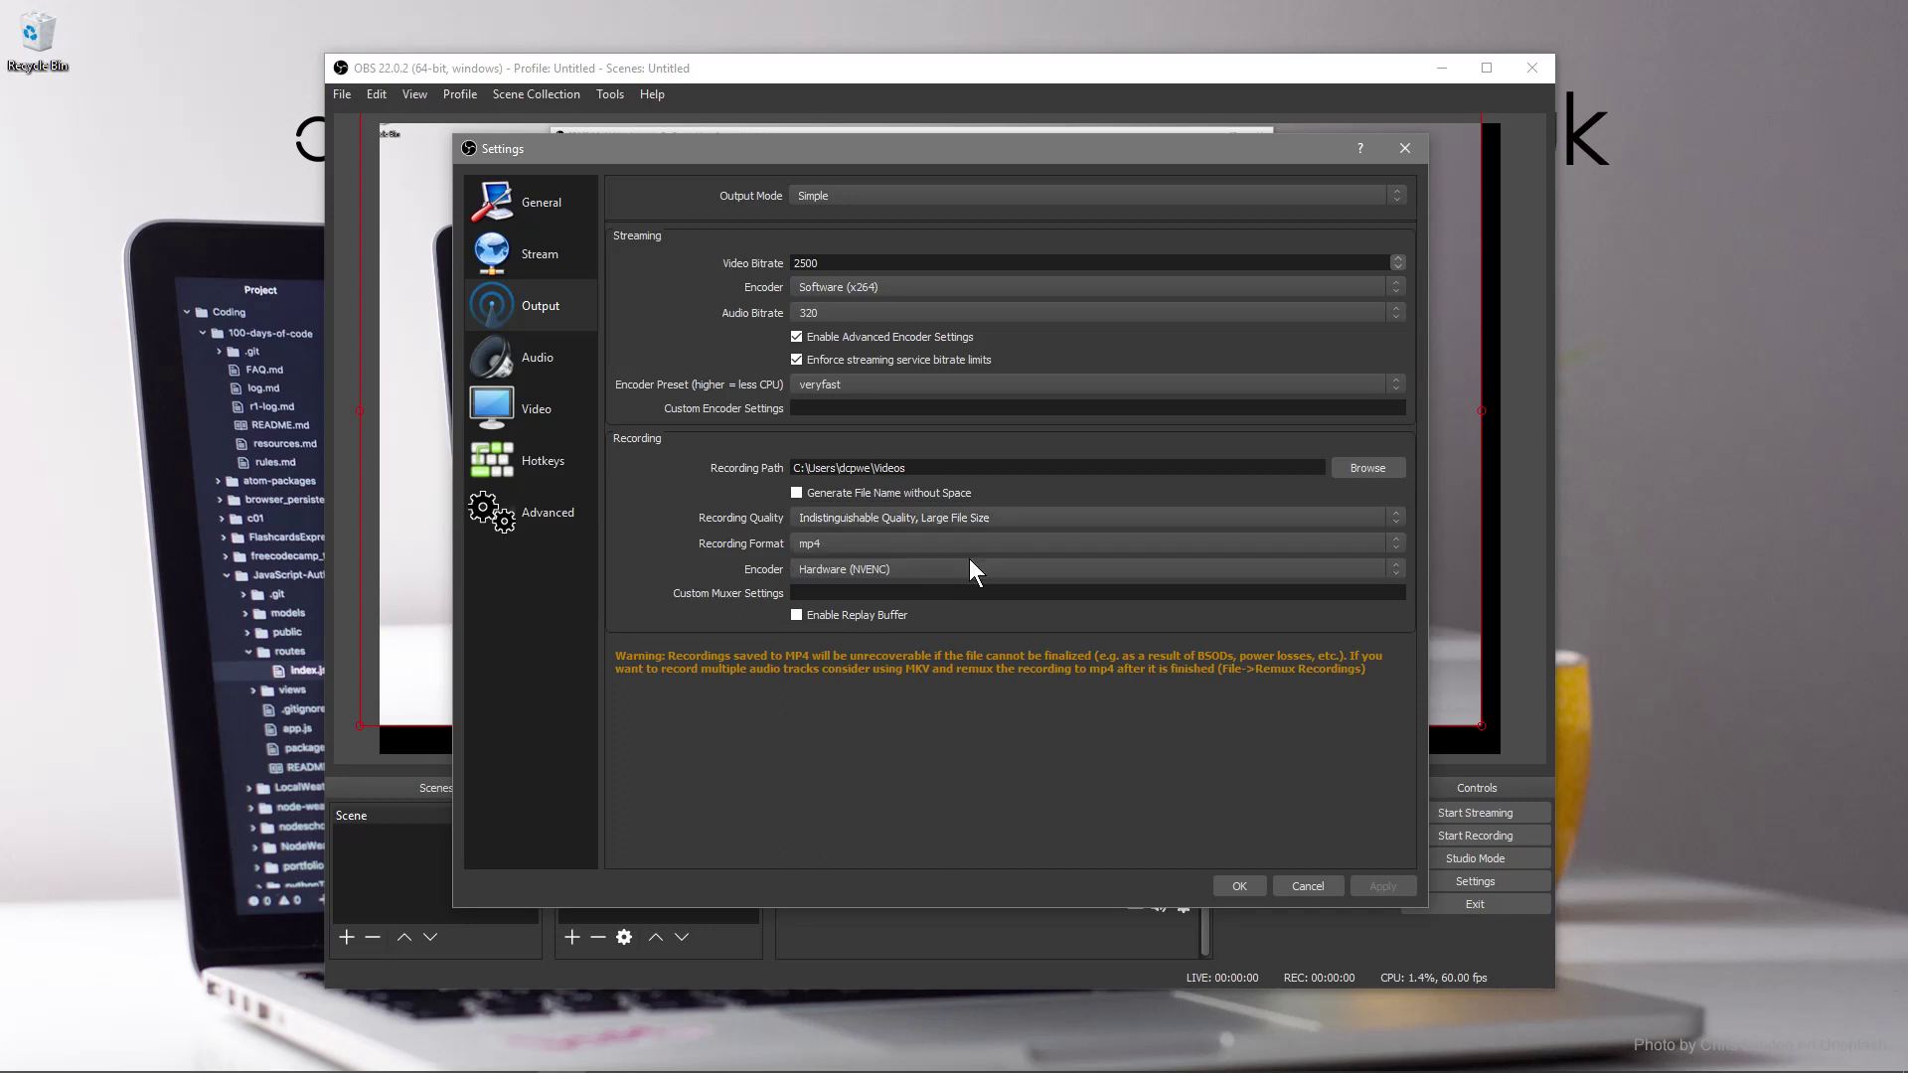
pyautogui.click(878, 516)
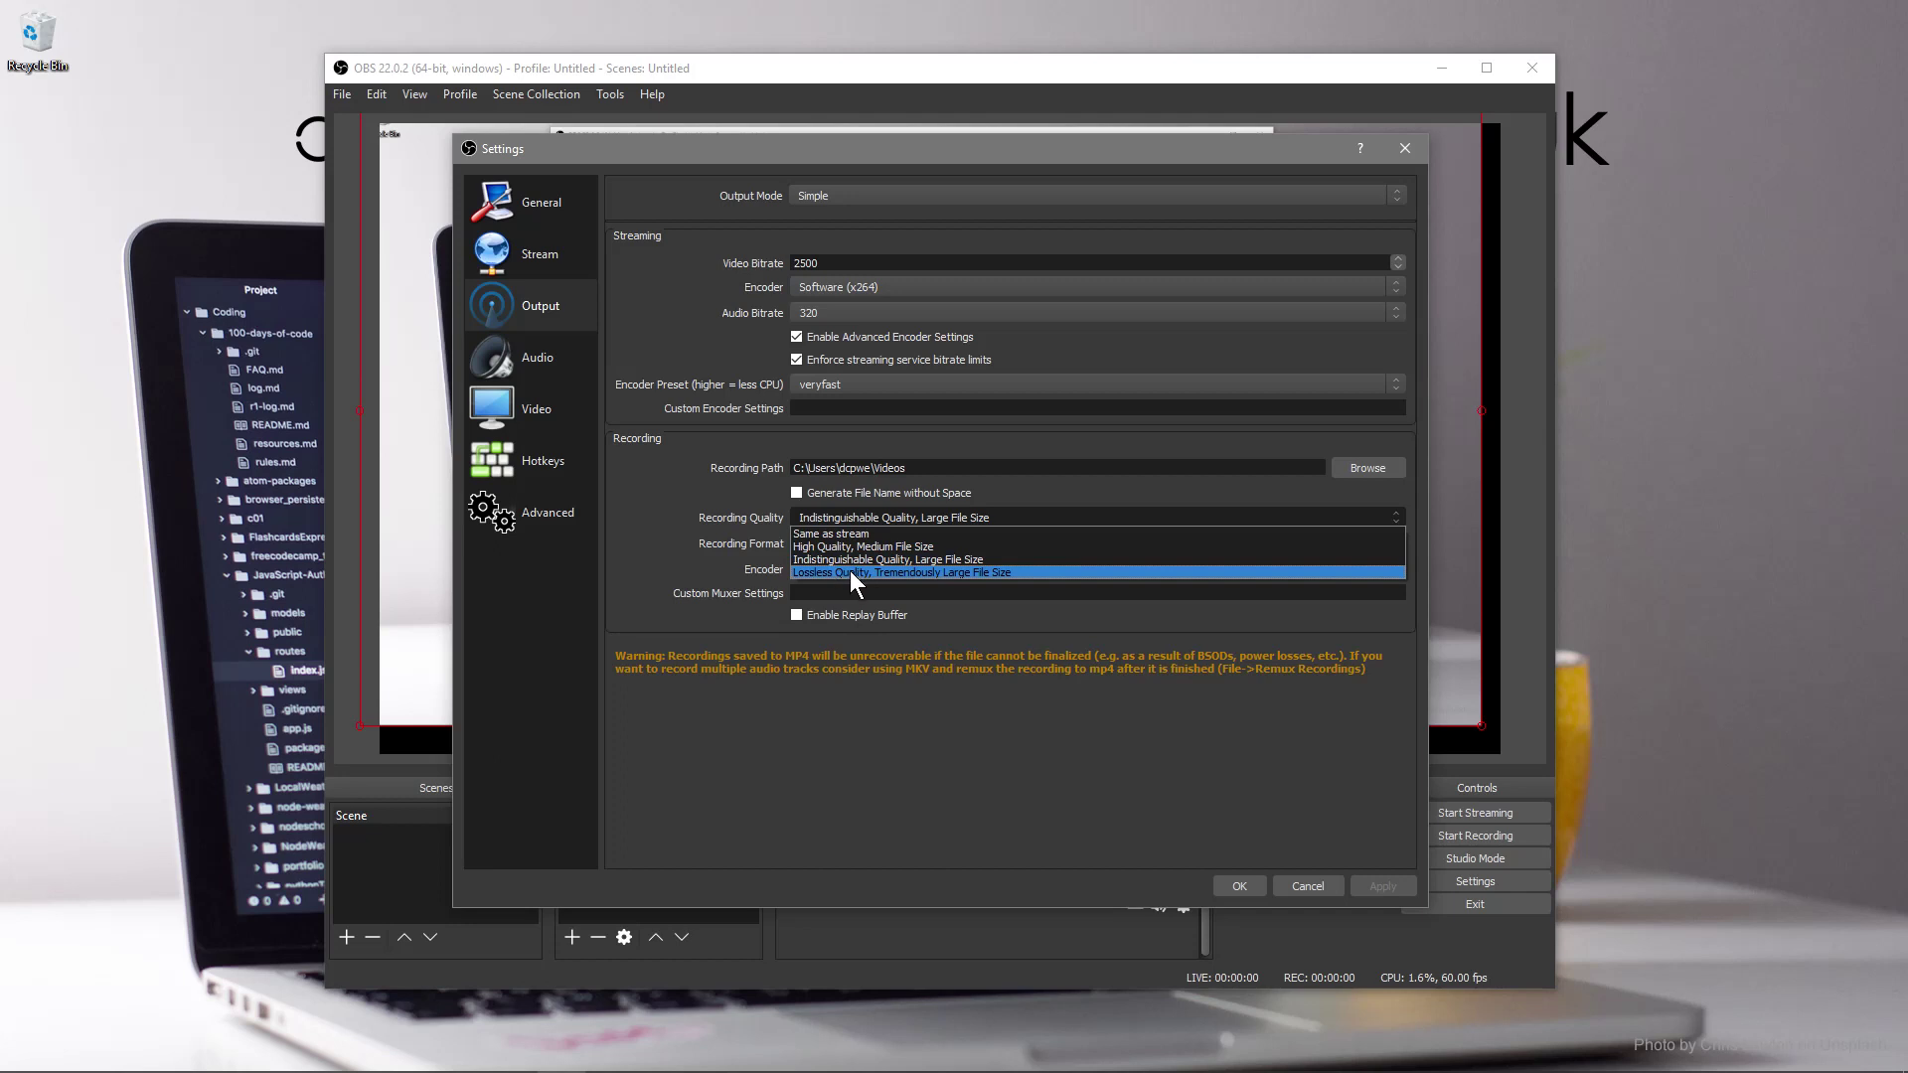
pyautogui.click(962, 559)
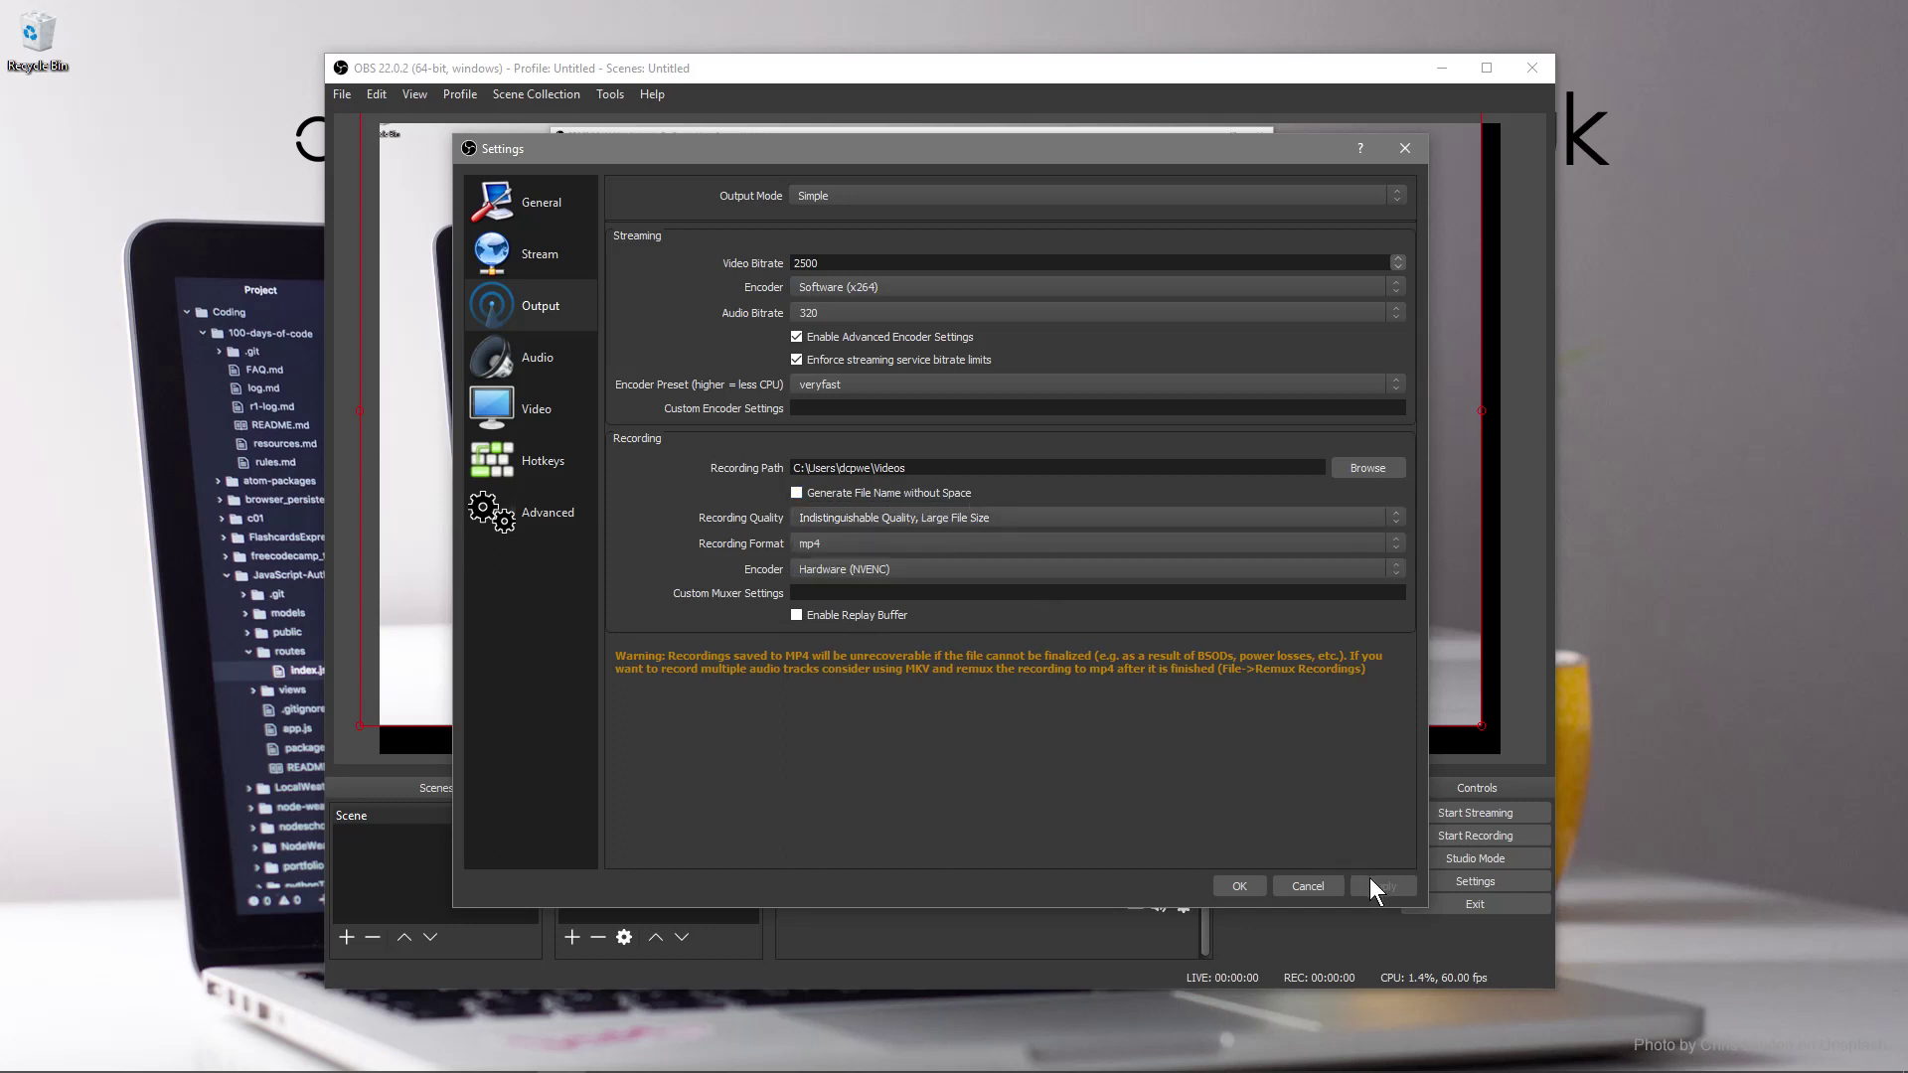
# Save the settings with OK and exit OBS Studio.
pyautogui.click(1239, 886)
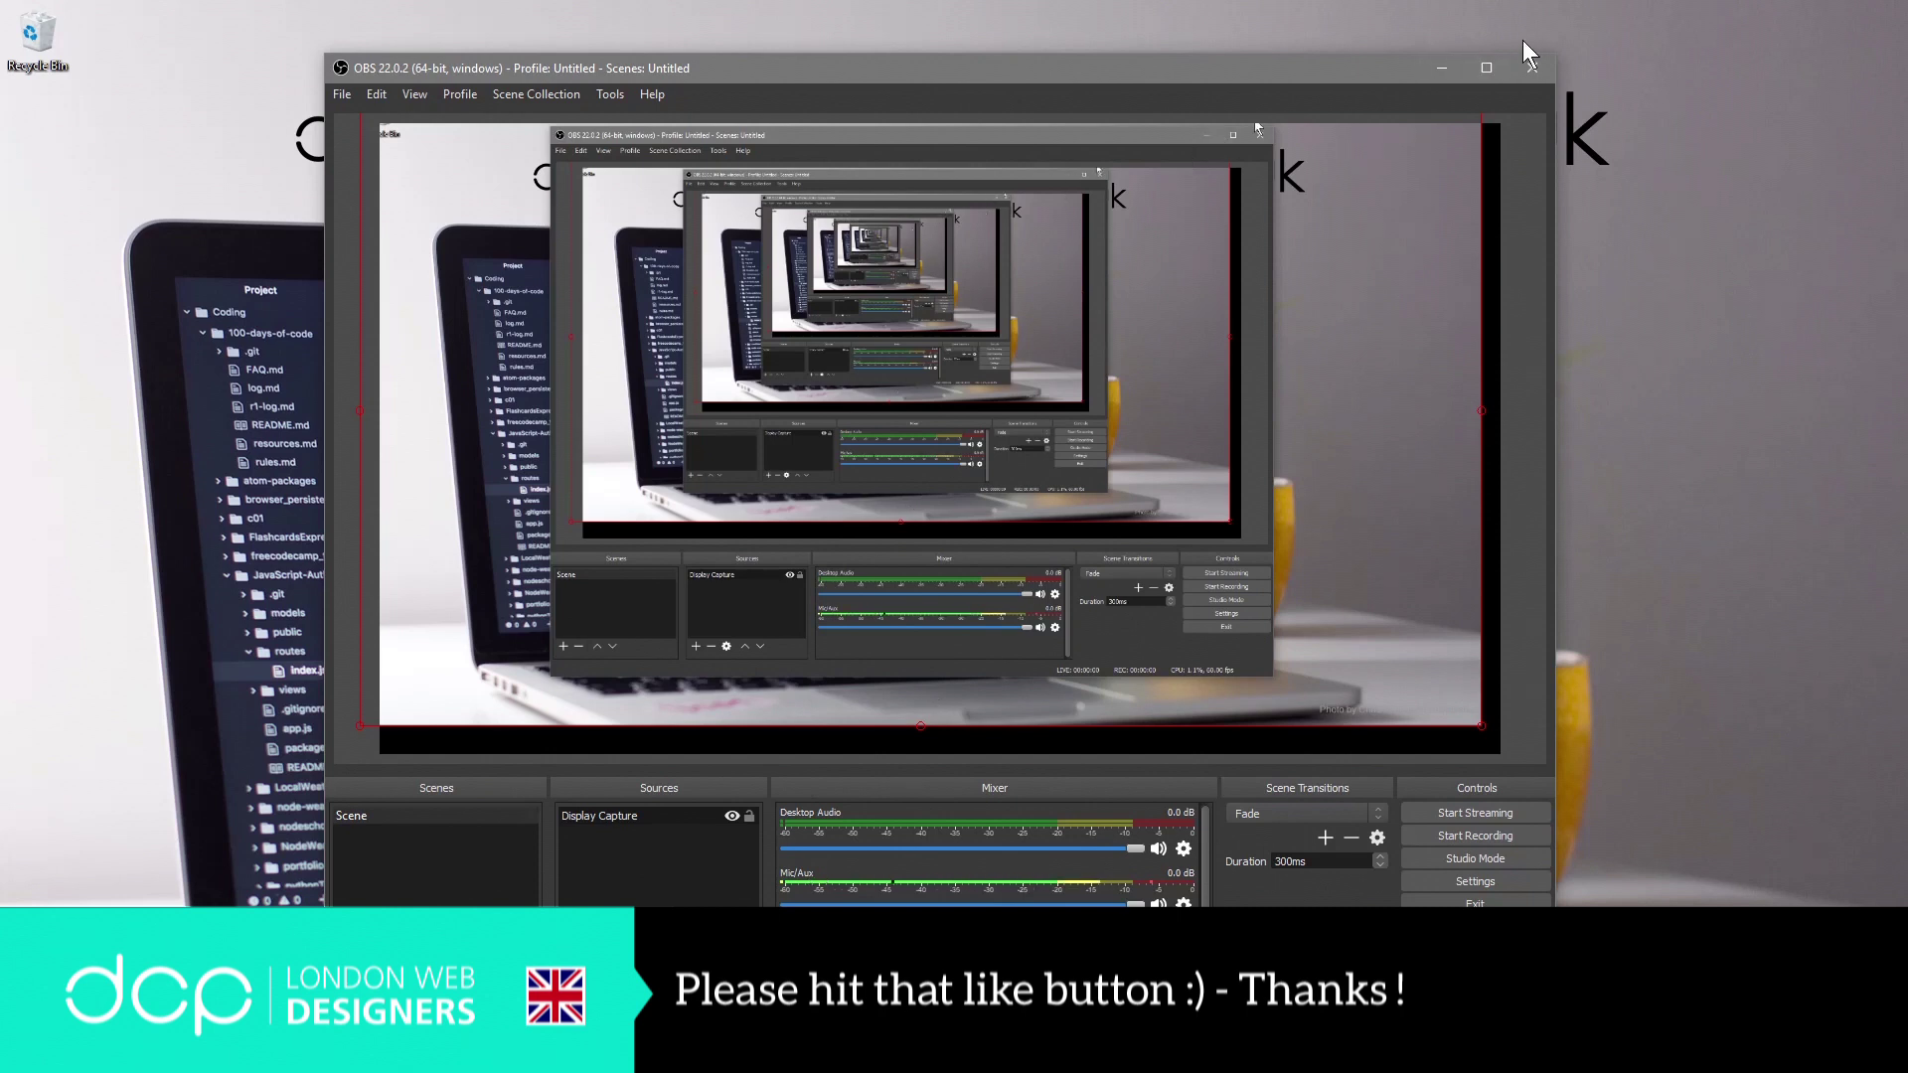
pyautogui.click(1530, 67)
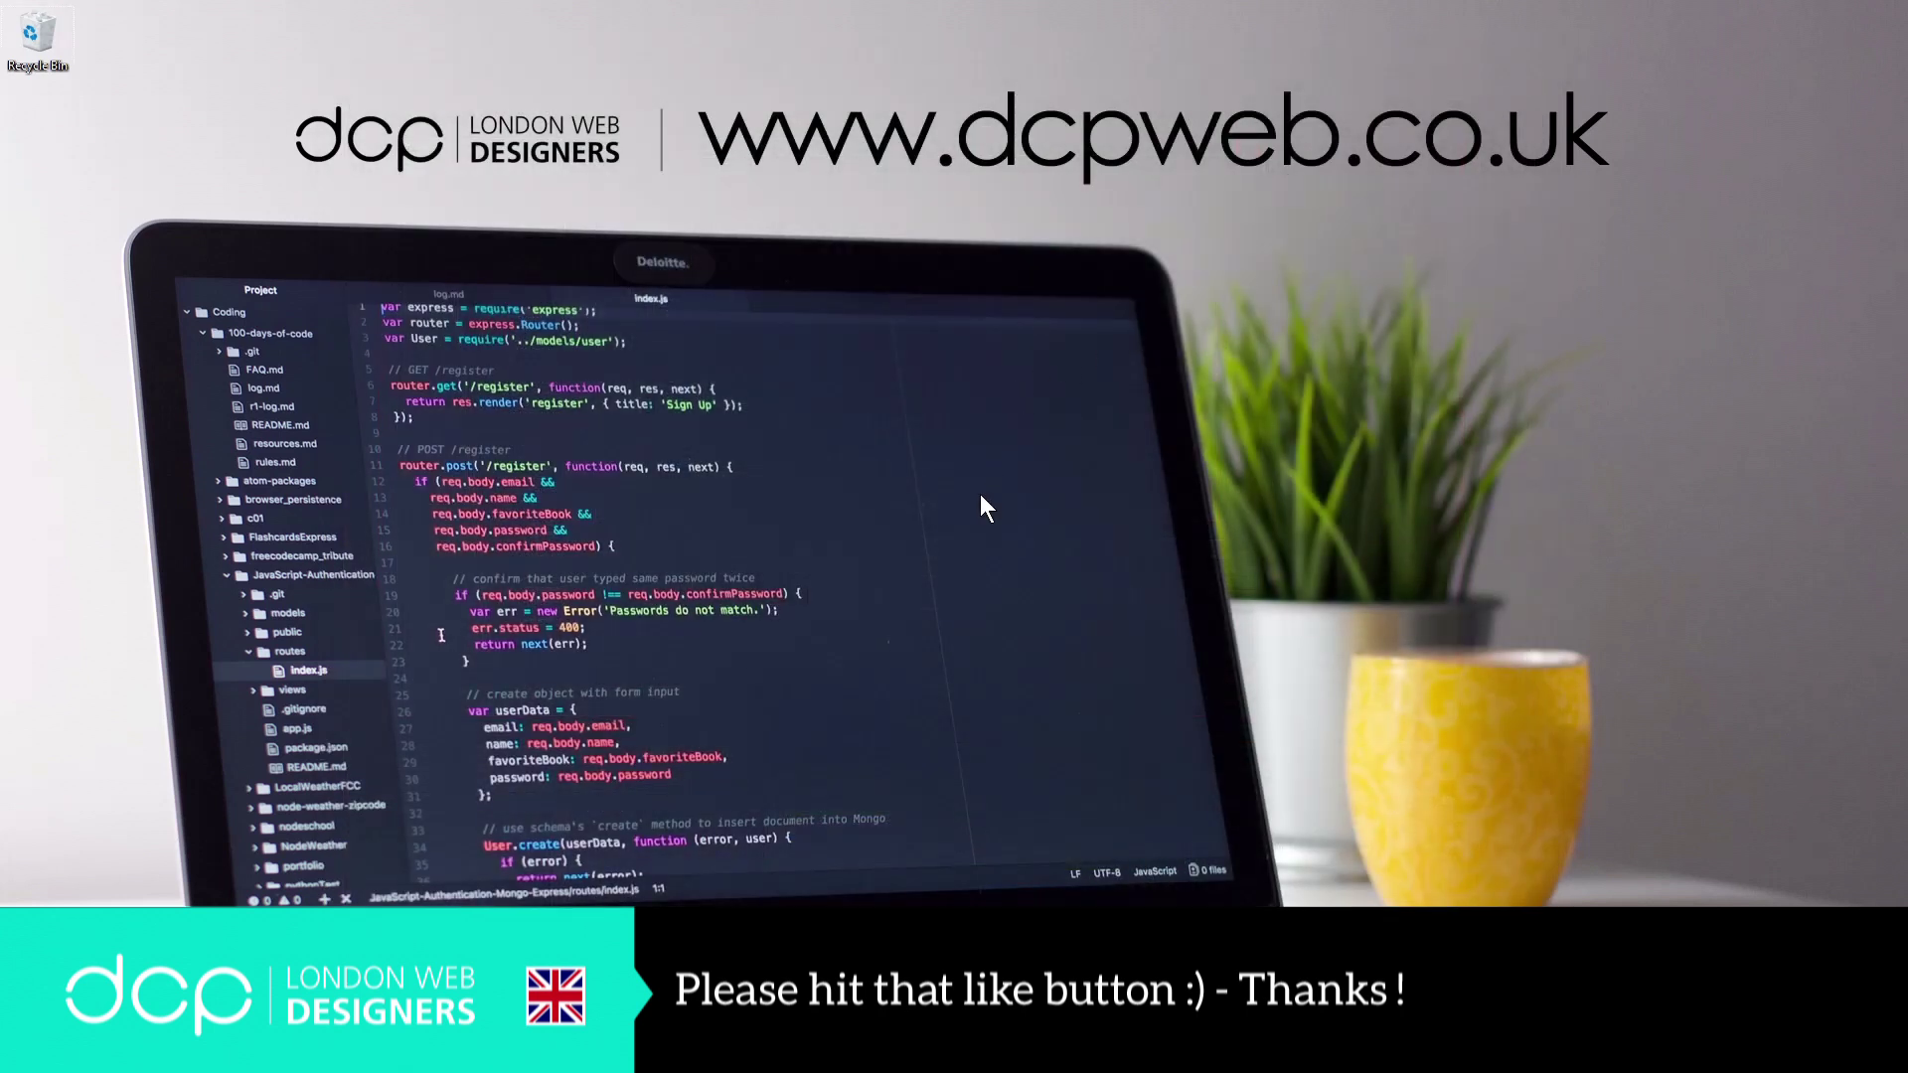